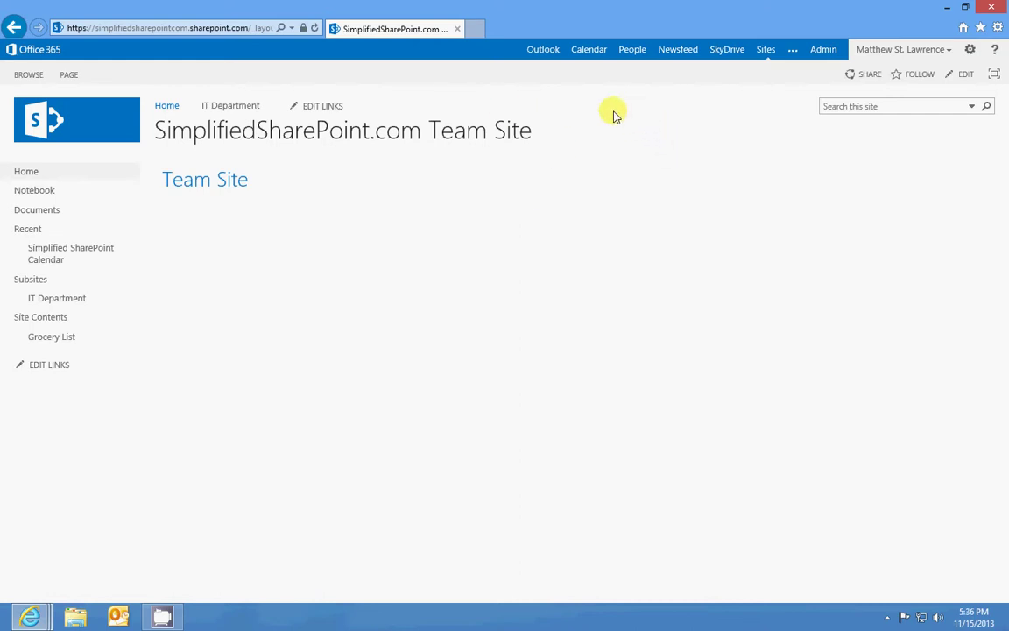
# Return to the team site home and open Site contents from the settings gear.
pyautogui.click(162, 106)
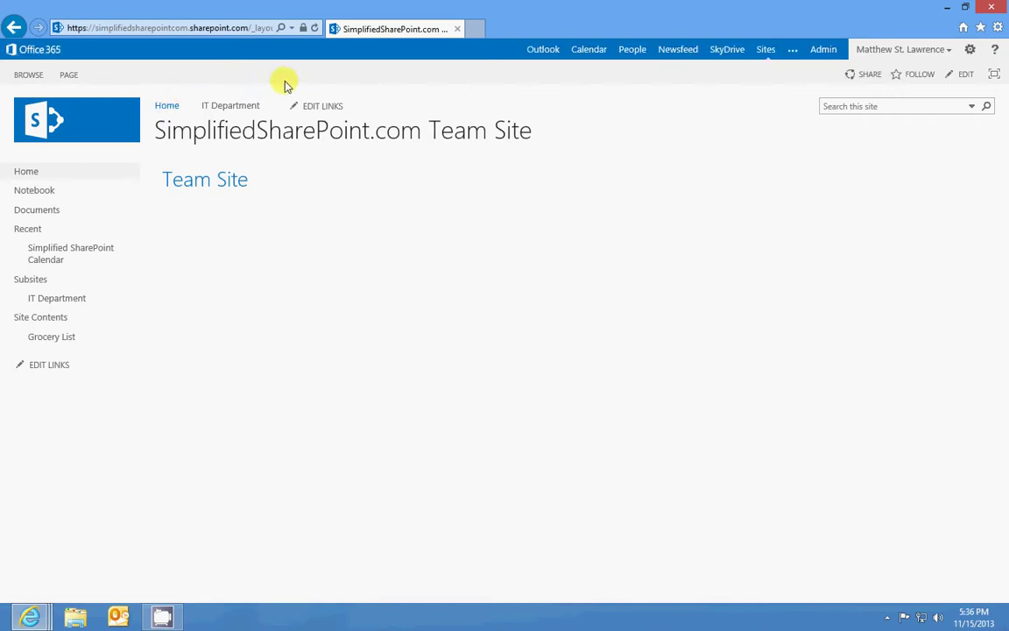
pyautogui.click(973, 53)
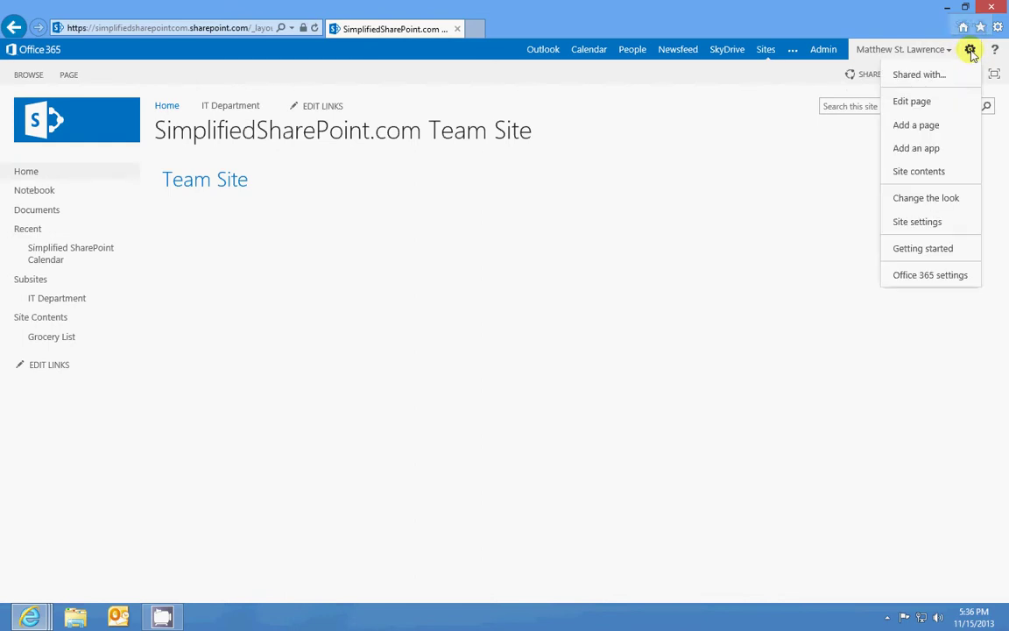
pyautogui.click(935, 173)
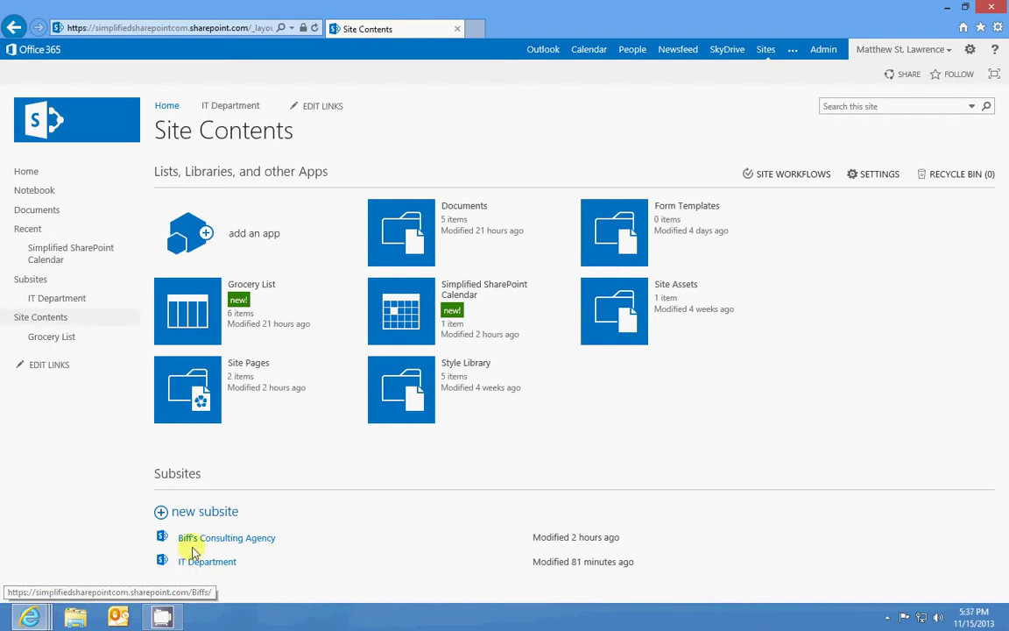
# Start a new subsite from the Subsites section of Site contents.
pyautogui.click(207, 519)
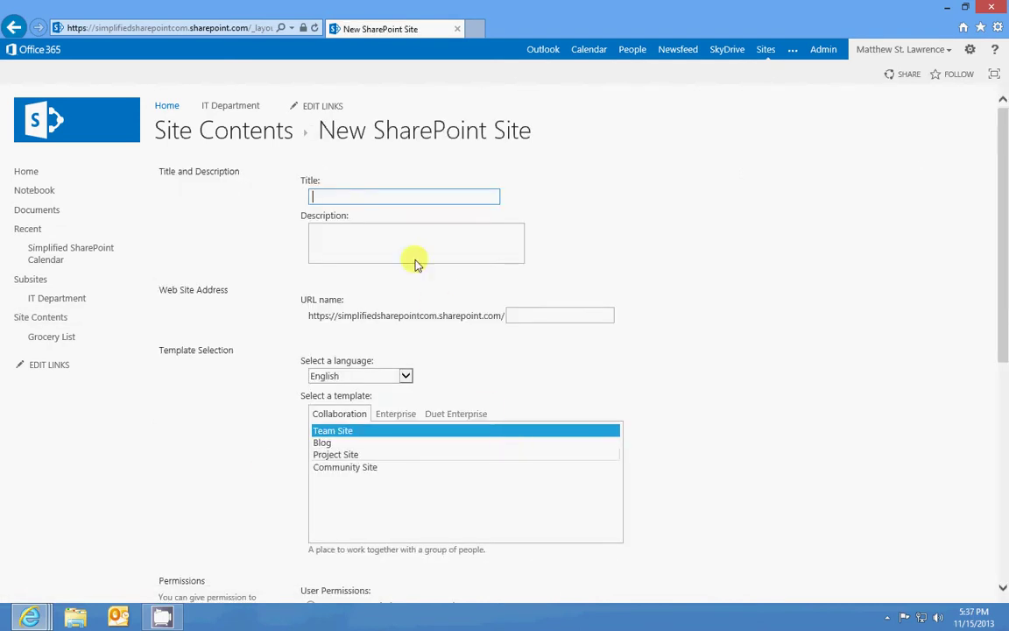
pyautogui.click(398, 198)
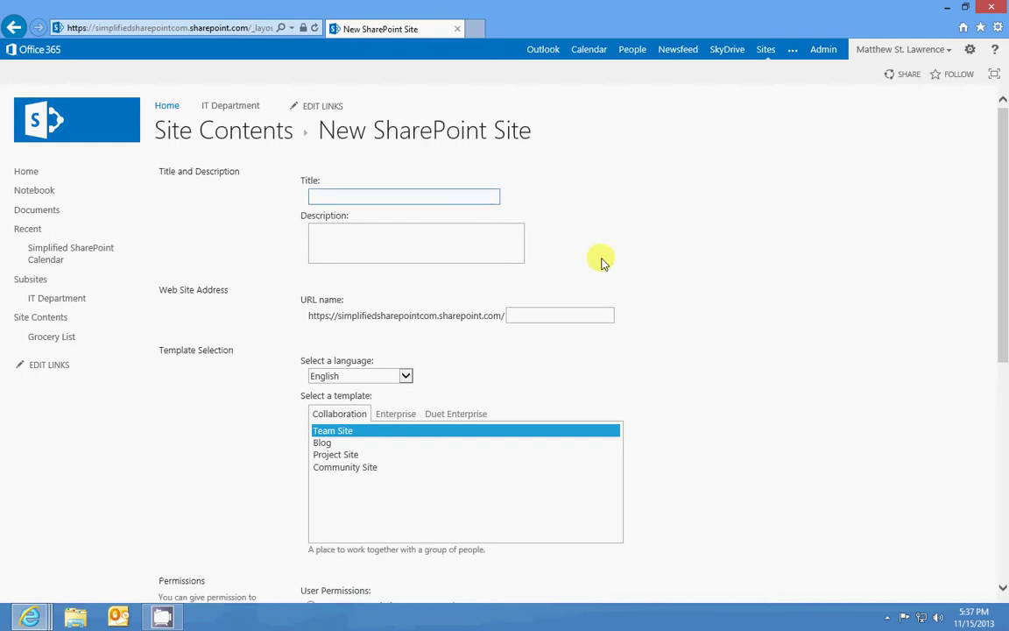
pyautogui.scroll(-2, 683, 269)
pyautogui.scroll(1, 683, 269)
pyautogui.scroll(1, 682, 266)
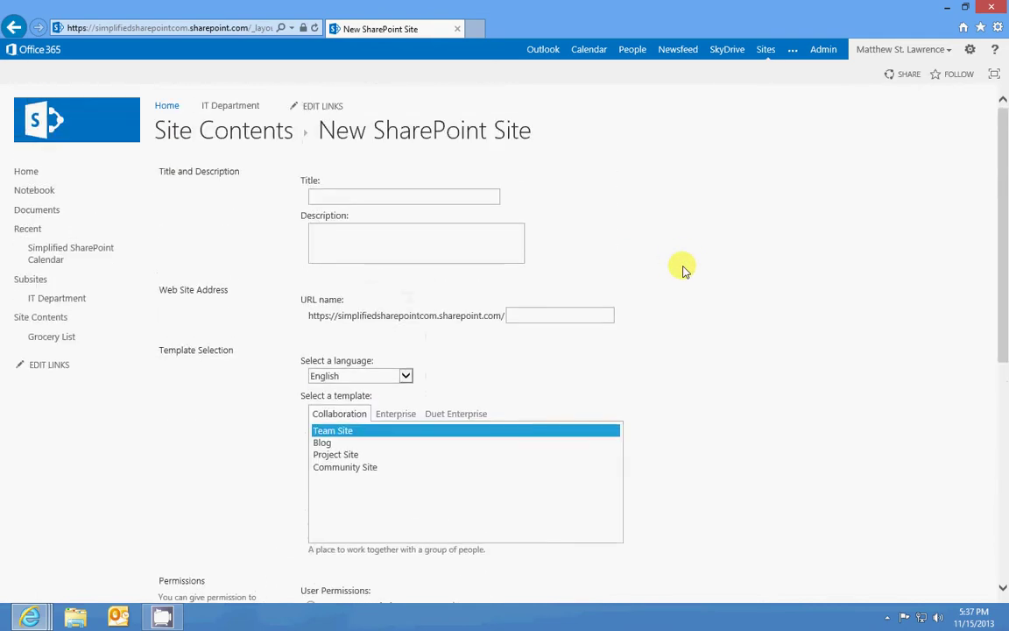
pyautogui.scroll(-2, 682, 266)
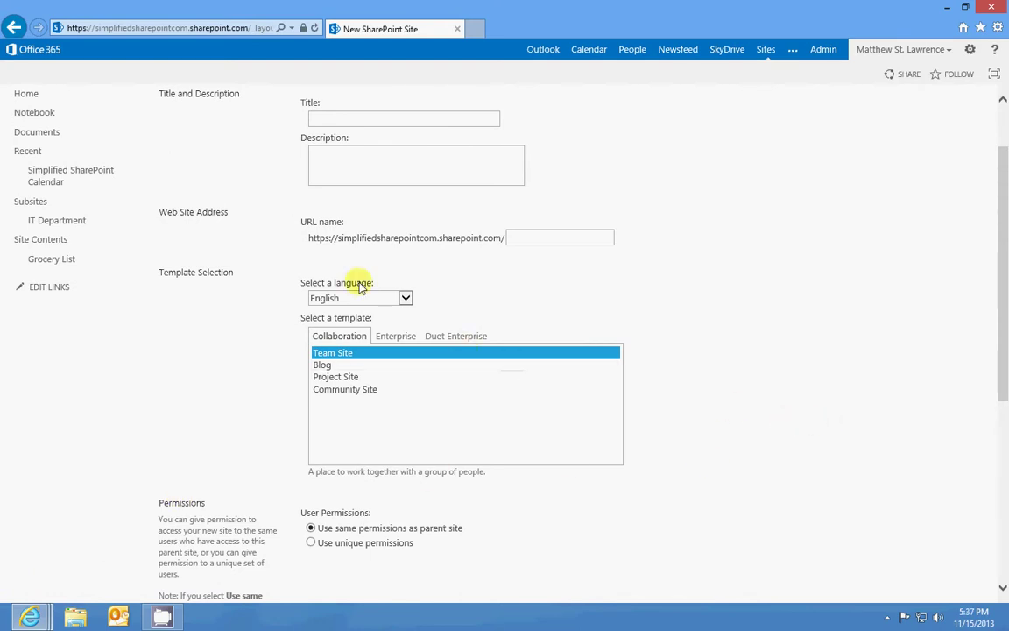
# Enter 'Accounting' as both the subsite title and its URL name.
pyautogui.click(327, 122)
pyautogui.write('Accounting')
pyautogui.press('Tab')
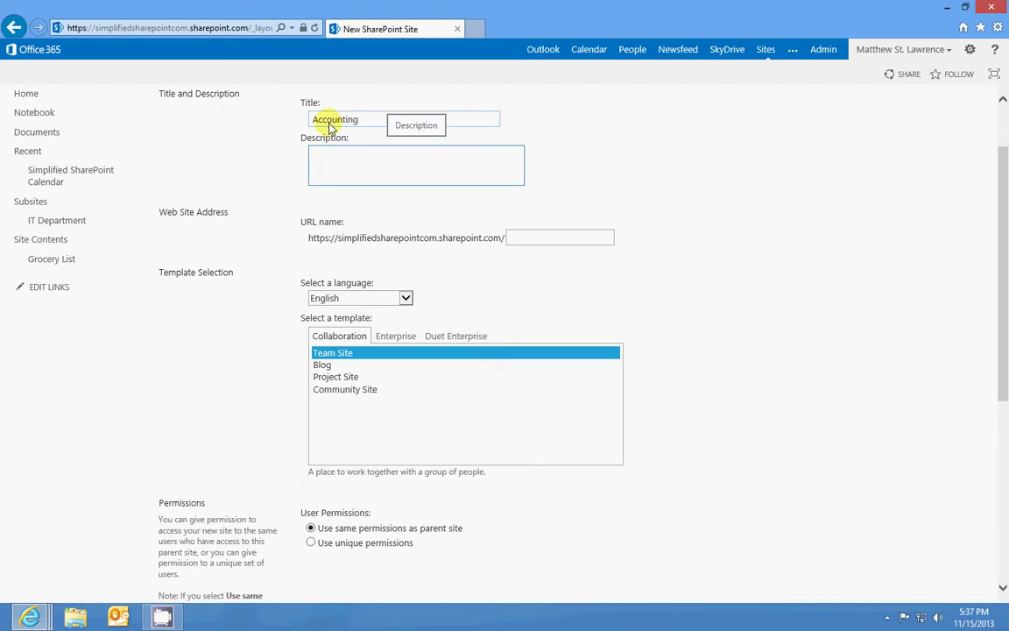
pyautogui.press('Tab')
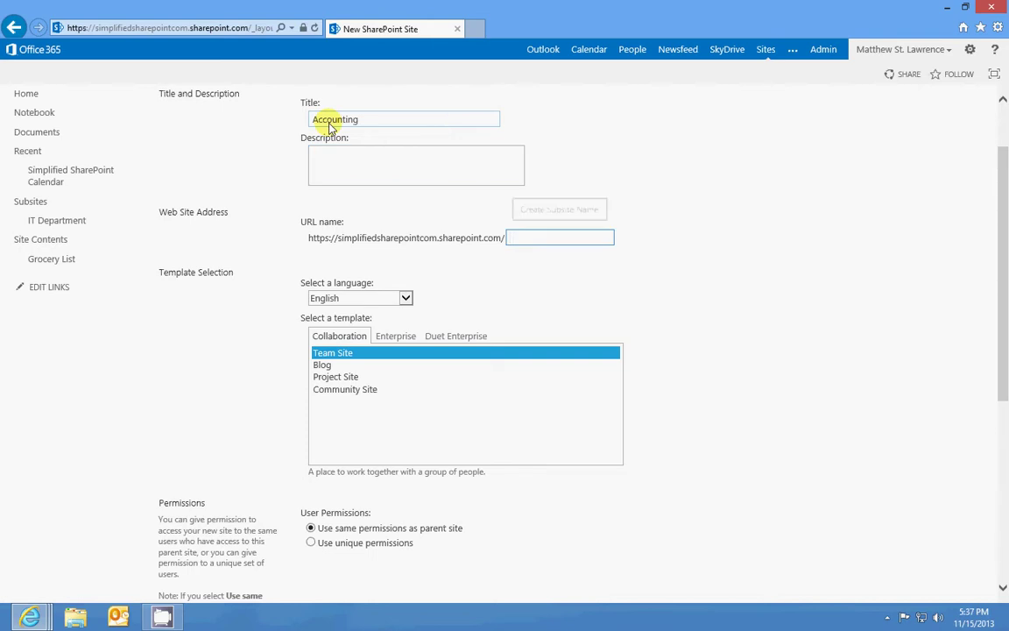
pyautogui.write('Accounting')
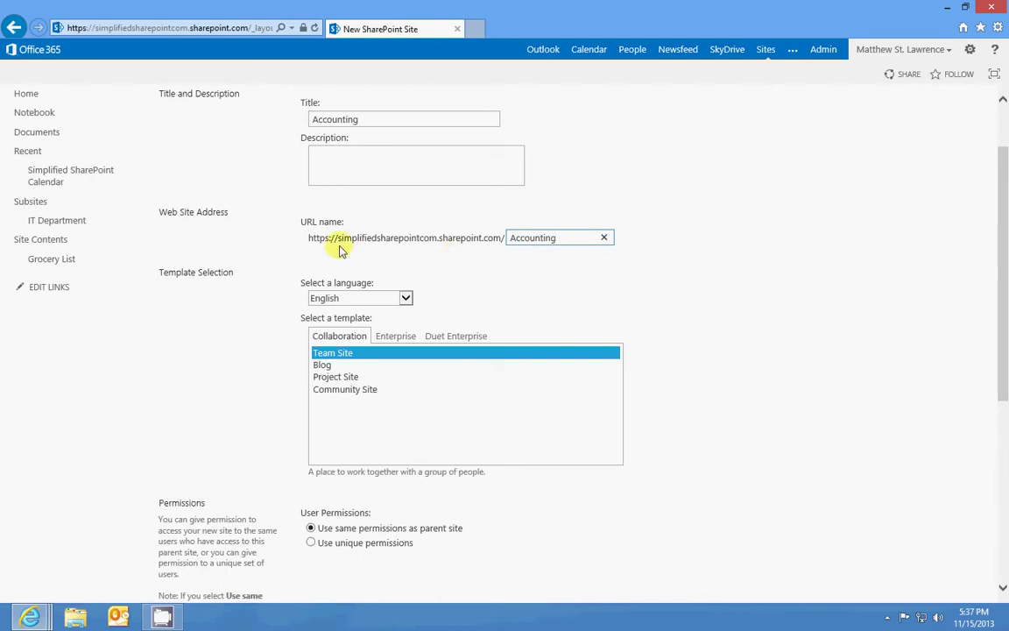
pyautogui.moveTo(309, 238); pyautogui.dragTo(473, 241)
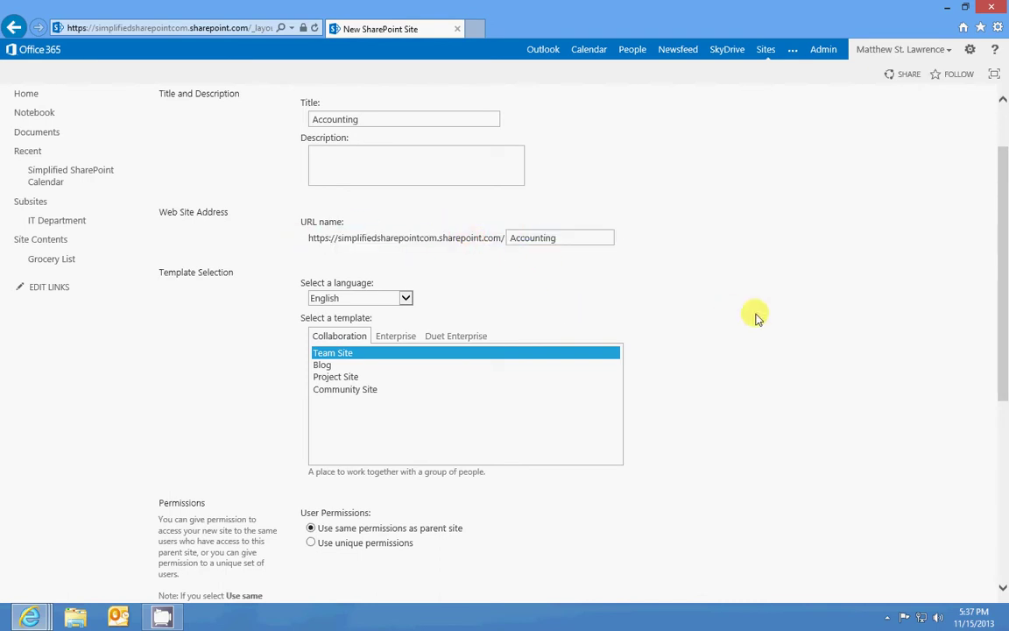
# Browse the Enterprise and Duet Enterprise templates, then return to the Collaboration templates.
pyautogui.scroll(-3, 754, 316)
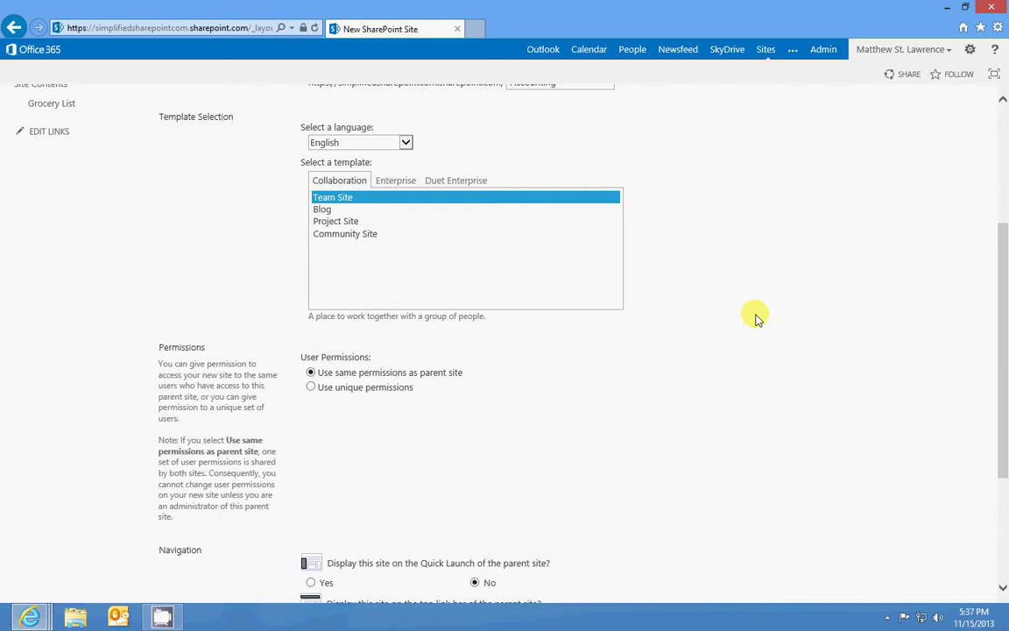
pyautogui.scroll(-3, 757, 317)
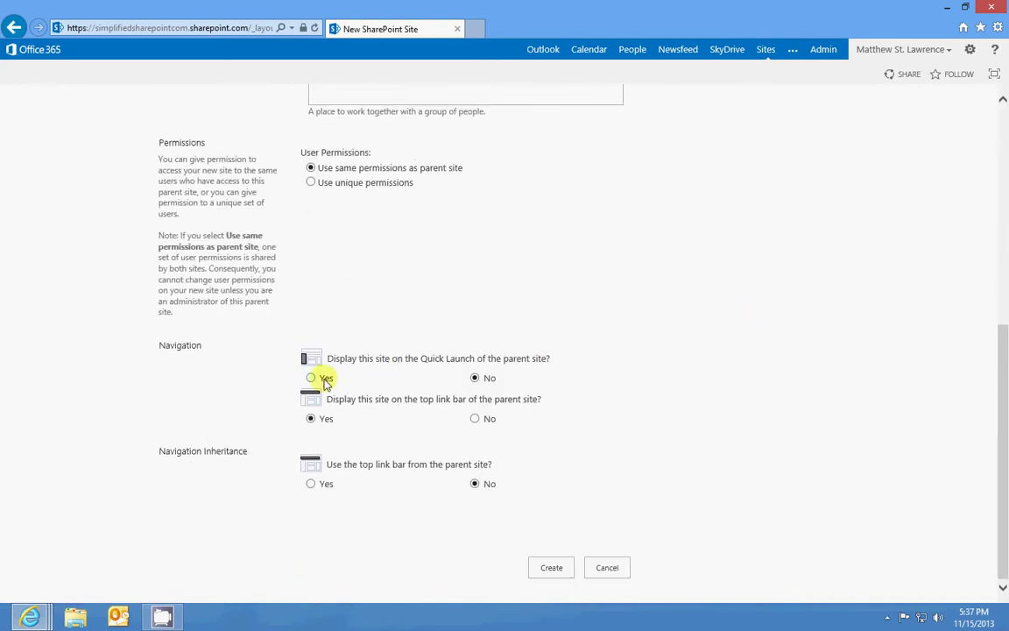
pyautogui.scroll(3, 505, 238)
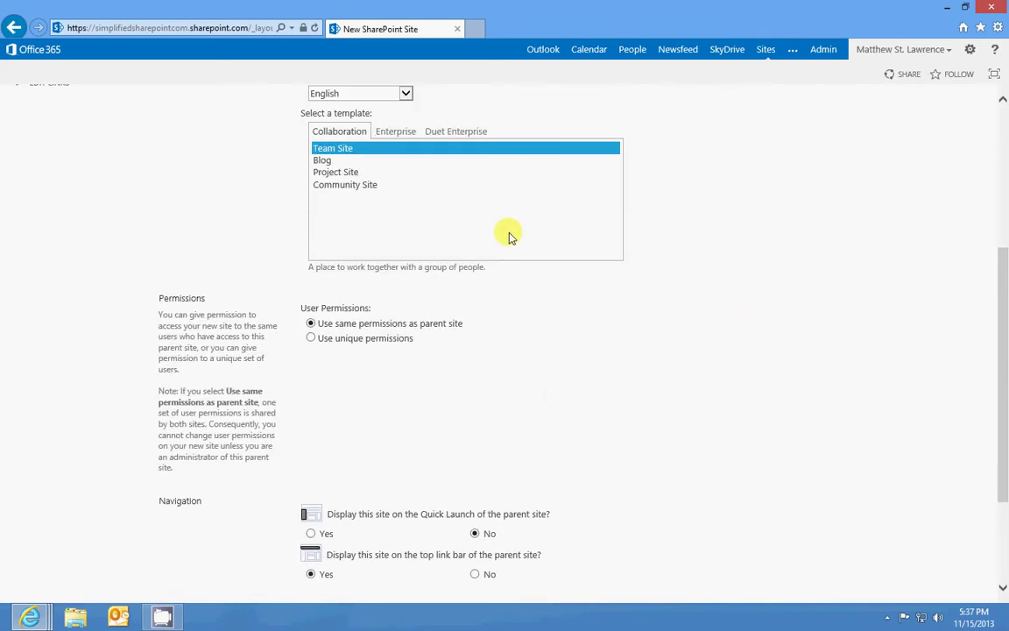
pyautogui.scroll(3, 735, 283)
pyautogui.click(398, 288)
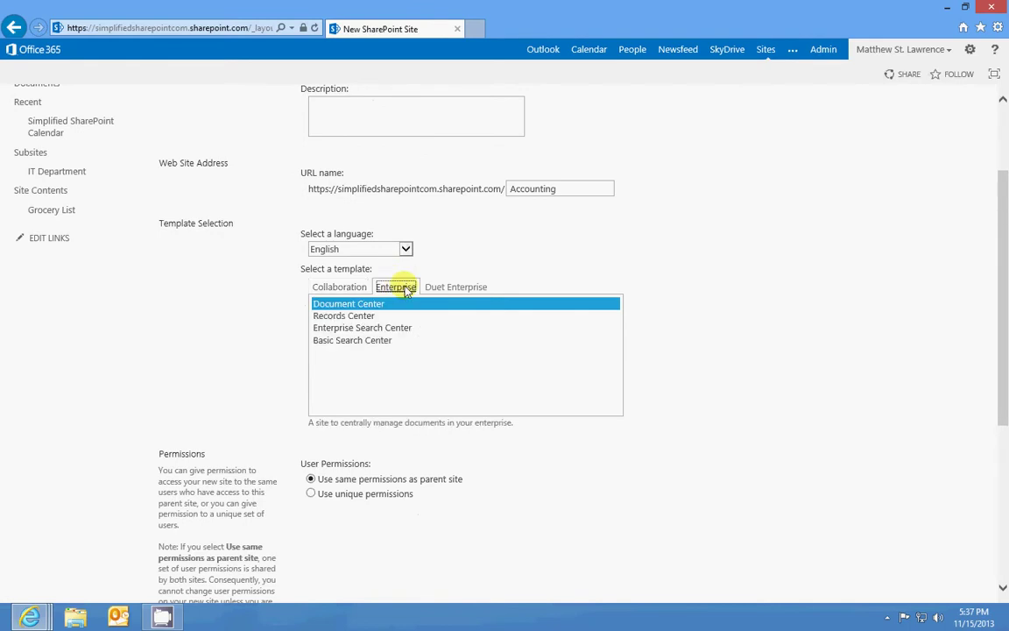
pyautogui.click(462, 289)
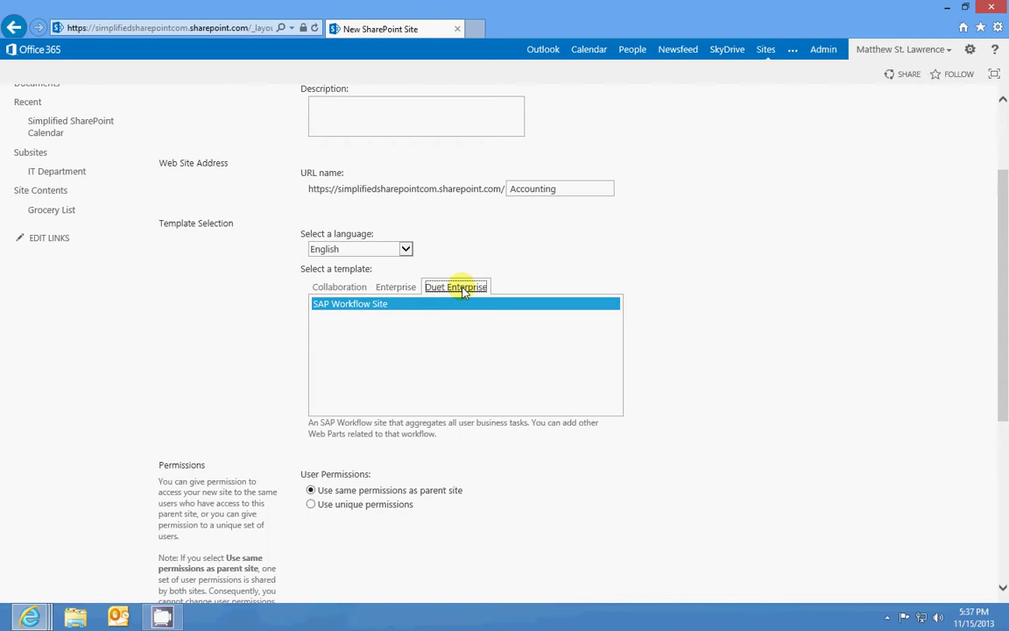
pyautogui.click(393, 288)
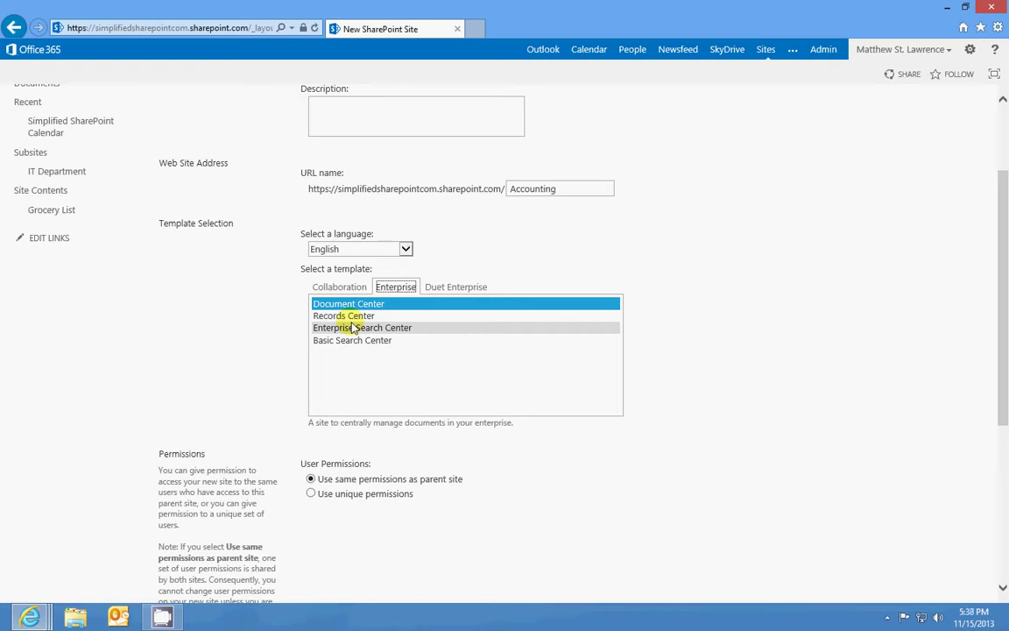
pyautogui.click(339, 287)
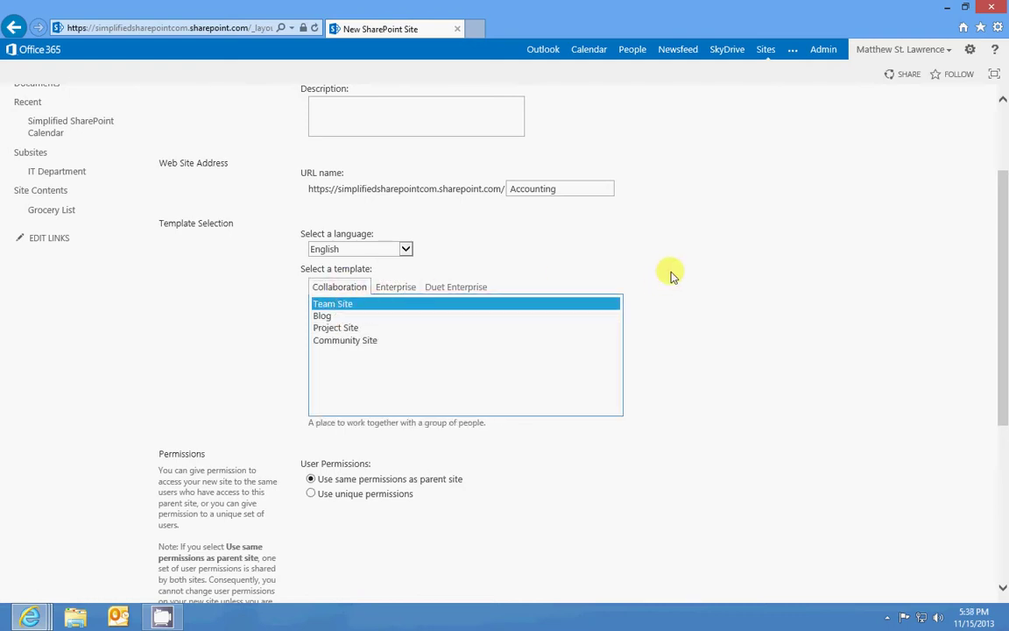
pyautogui.scroll(-5, 675, 273)
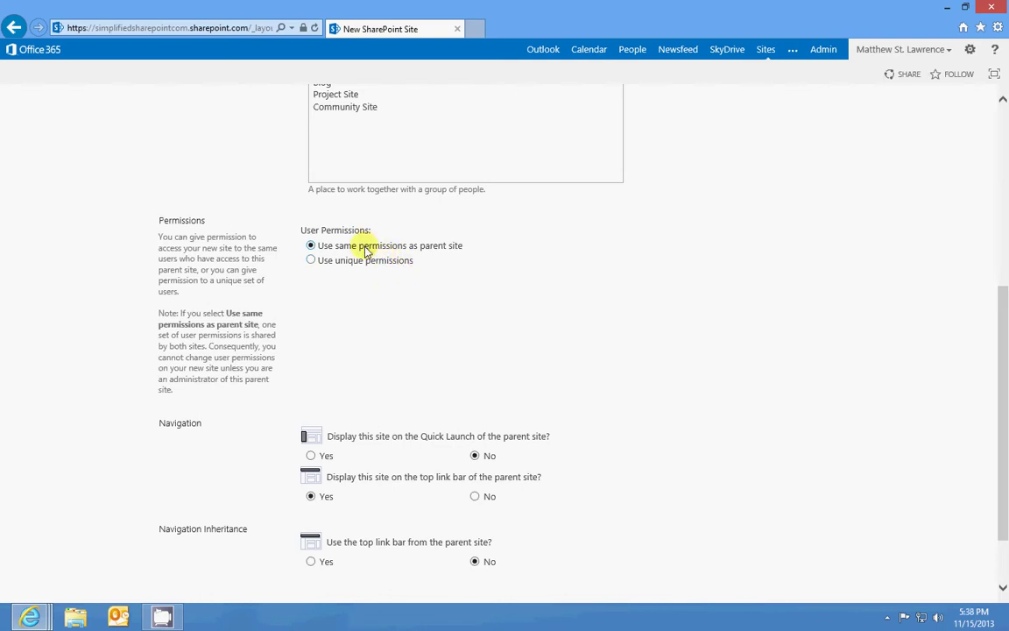
pyautogui.scroll(2, 363, 250)
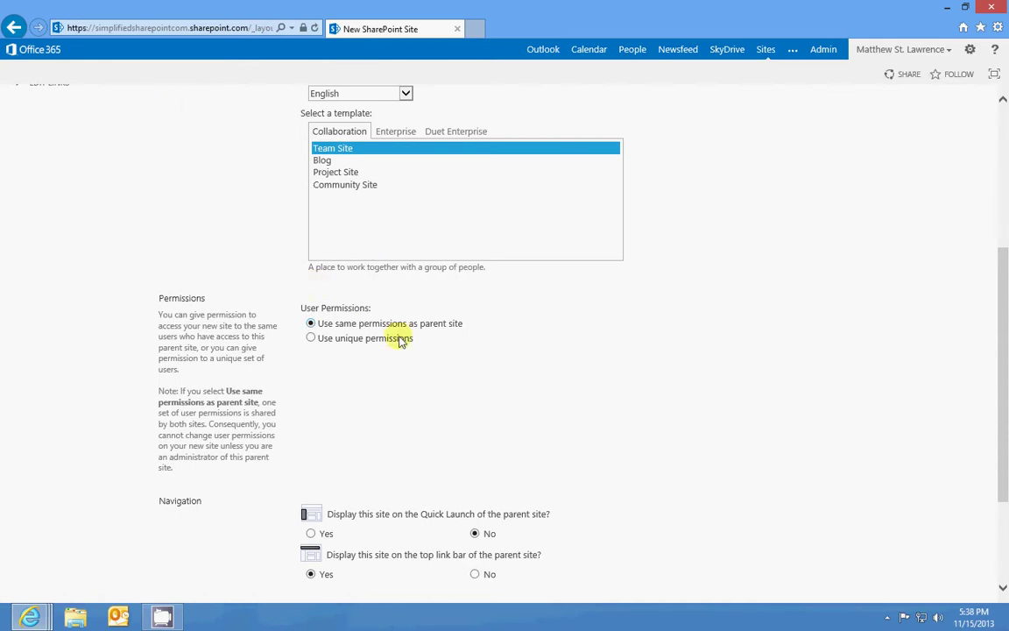
pyautogui.scroll(4, 508, 361)
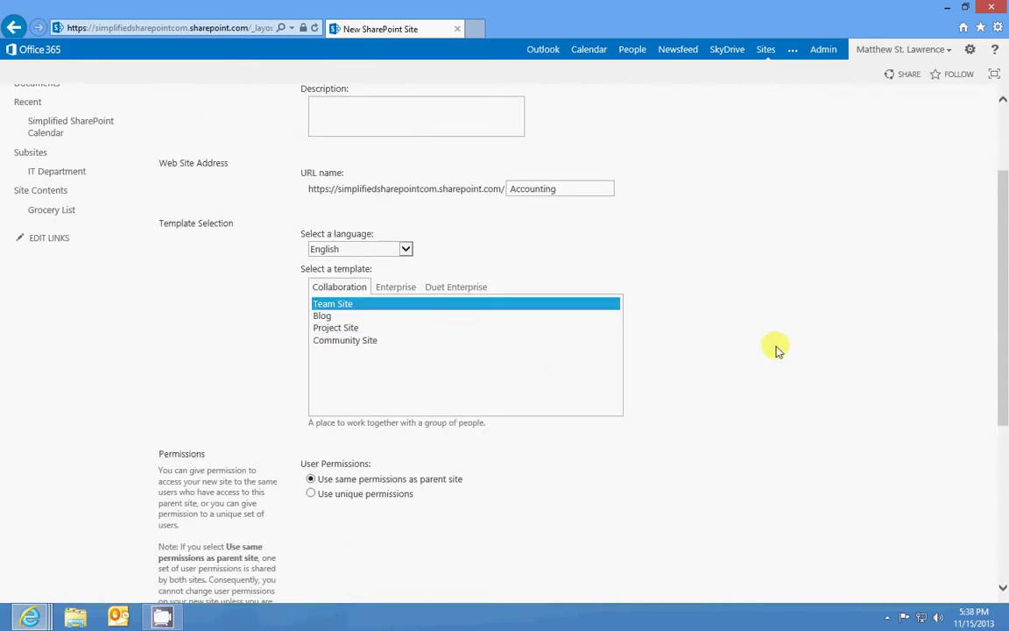
pyautogui.scroll(3, 774, 346)
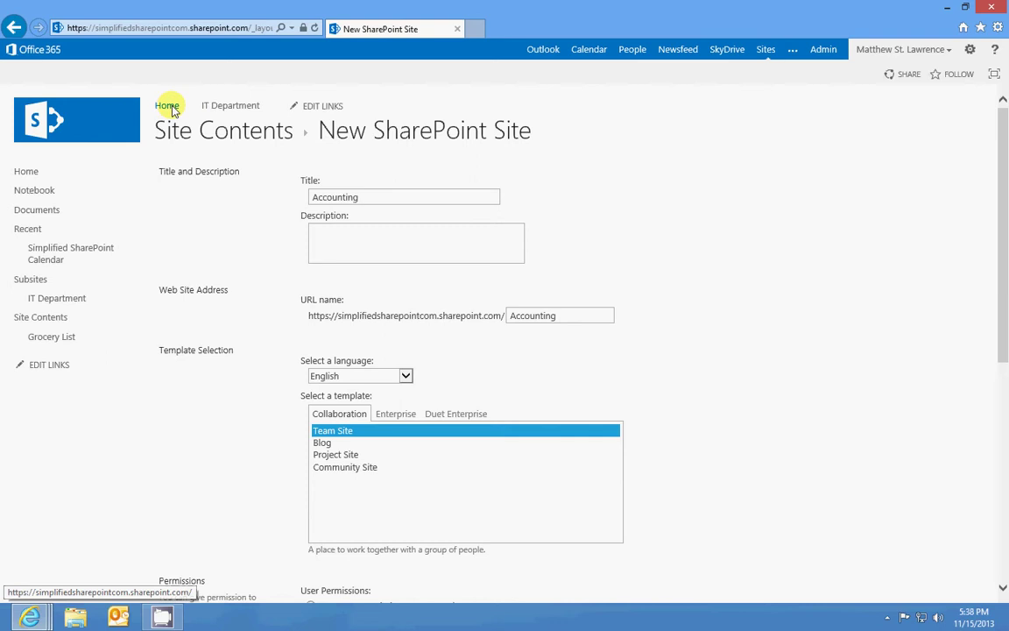
pyautogui.scroll(-1, 672, 307)
pyautogui.scroll(-10, 673, 307)
pyautogui.scroll(2, 671, 305)
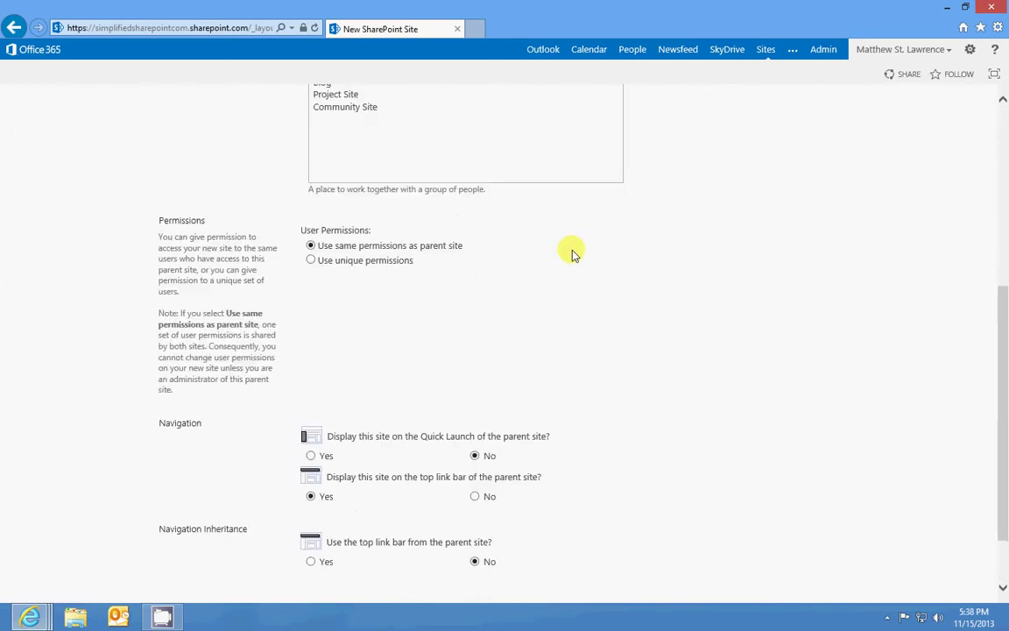
# Use the parent's permissions and show the new site on the parent's Quick Launch.
pyautogui.click(377, 248)
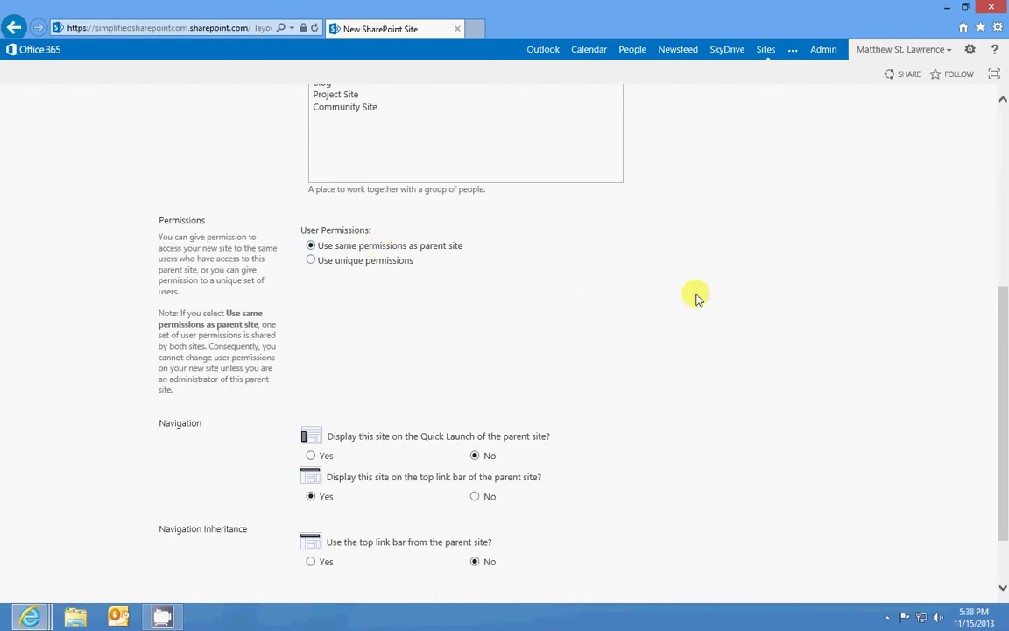
pyautogui.scroll(-2, 694, 292)
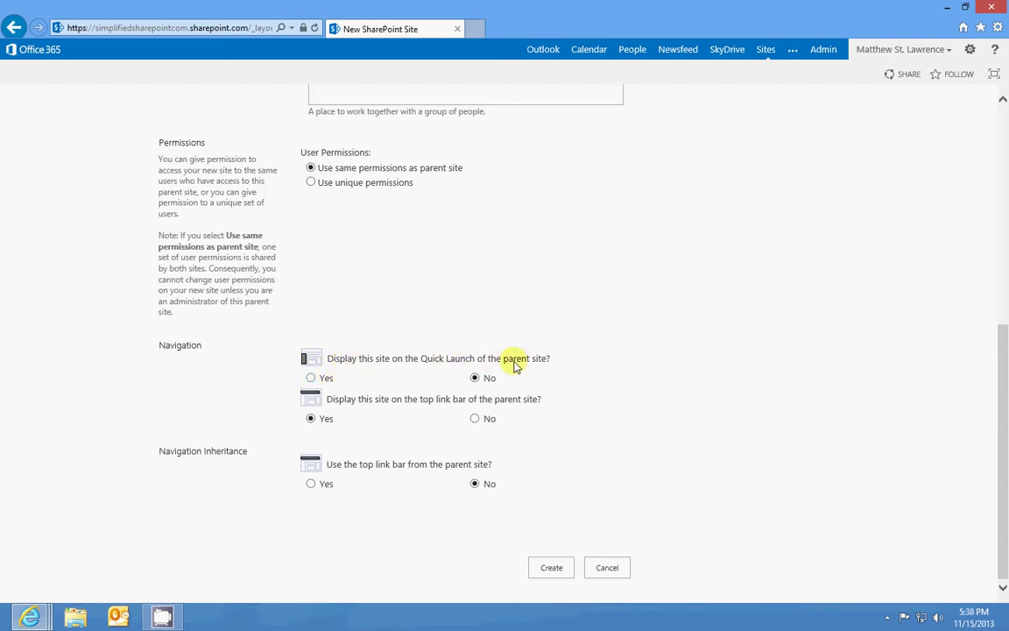
pyautogui.scroll(5, 405, 377)
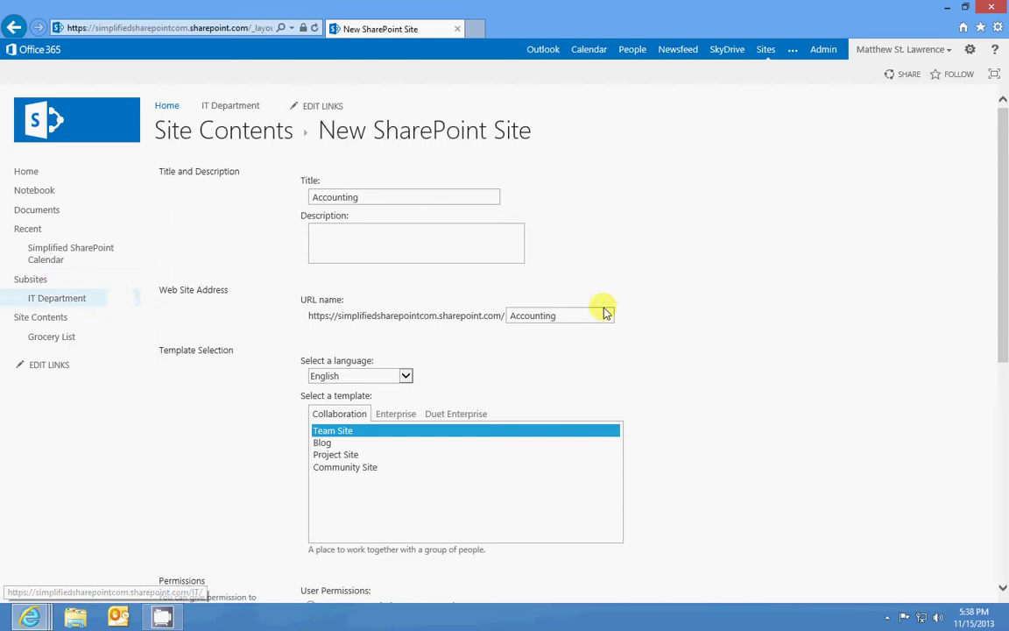
pyautogui.scroll(-5, 604, 311)
pyautogui.click(312, 378)
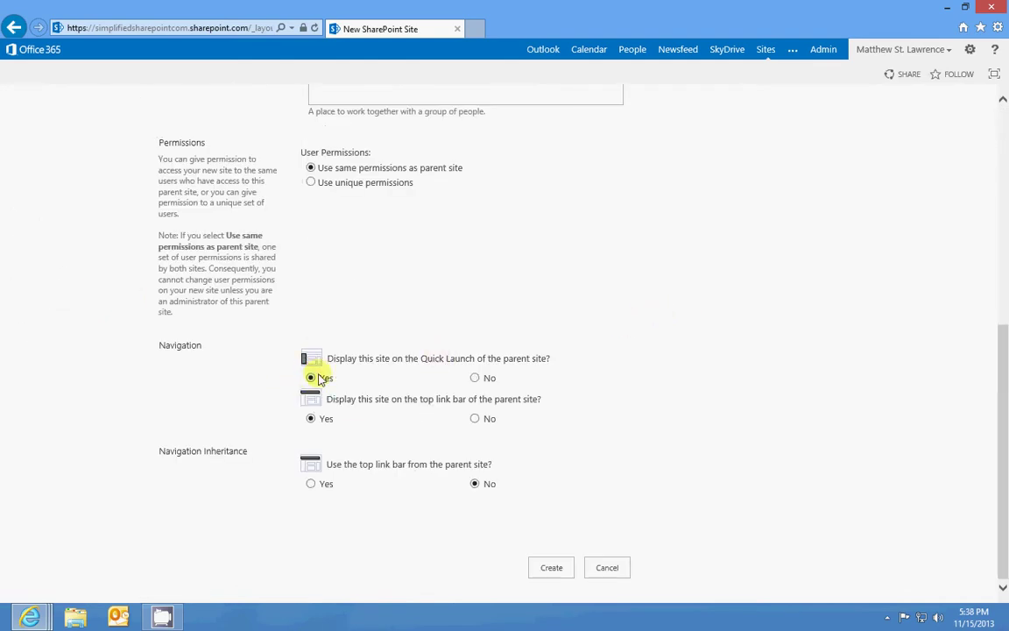
pyautogui.scroll(4, 403, 412)
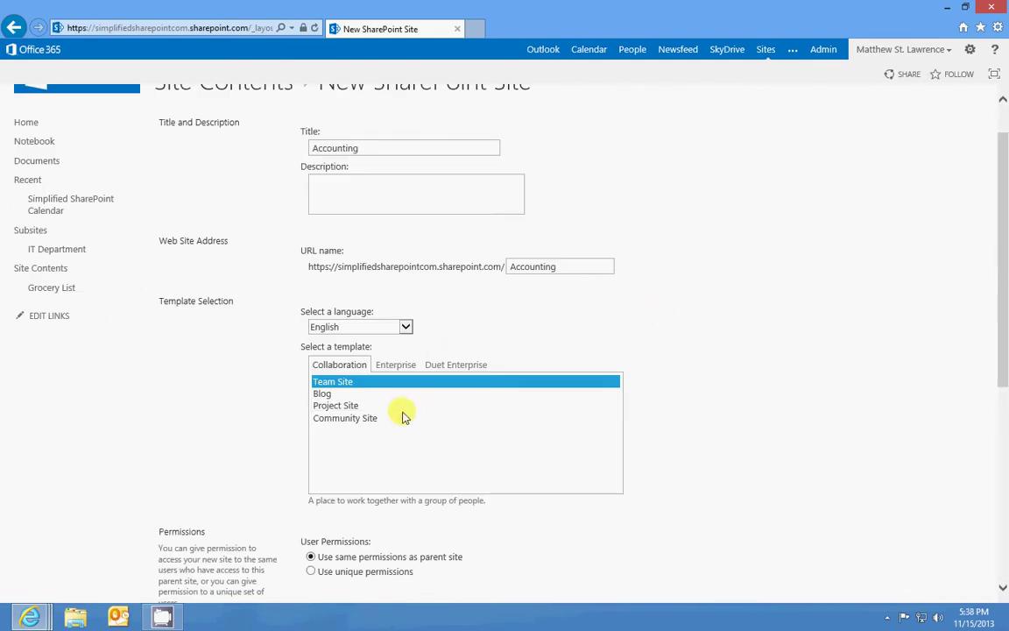
pyautogui.scroll(1, 662, 357)
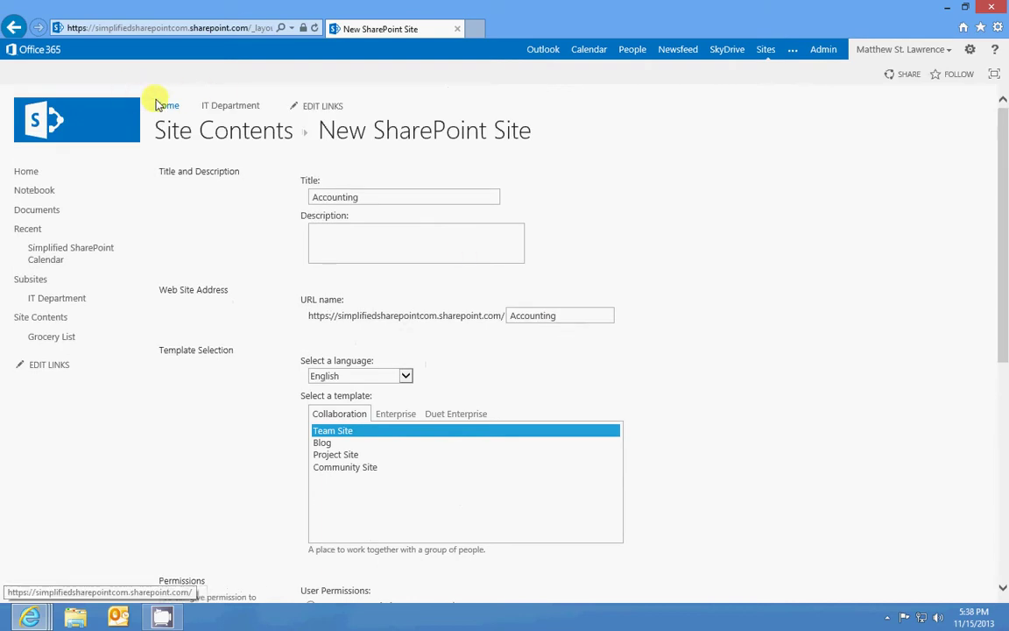
pyautogui.scroll(-5, 771, 327)
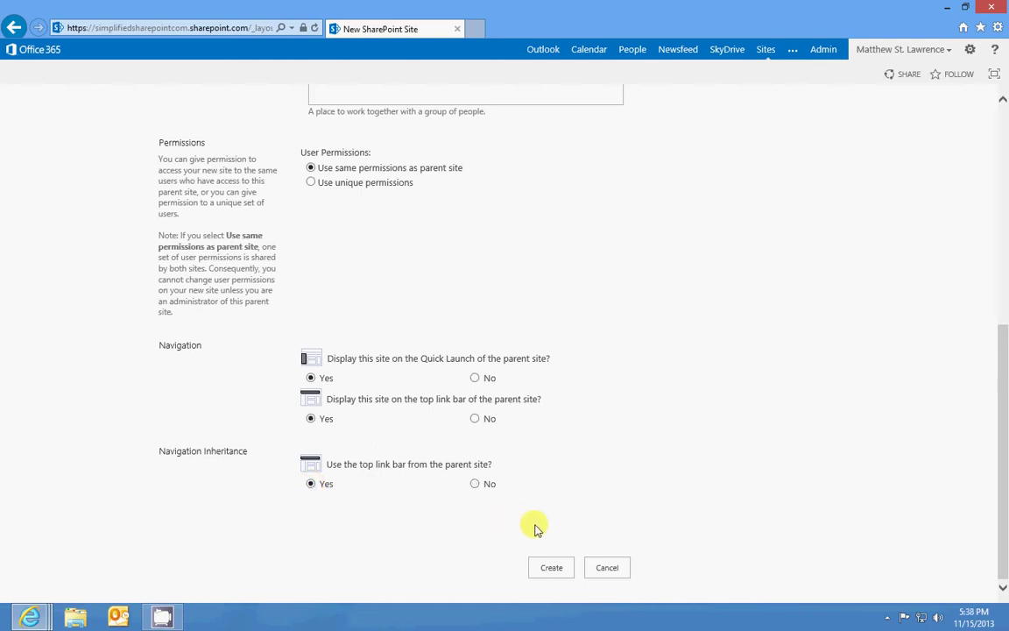
# Create the Accounting subsite, reopen its home page via the breadcrumbs, and click the newsfeed box.
pyautogui.click(552, 571)
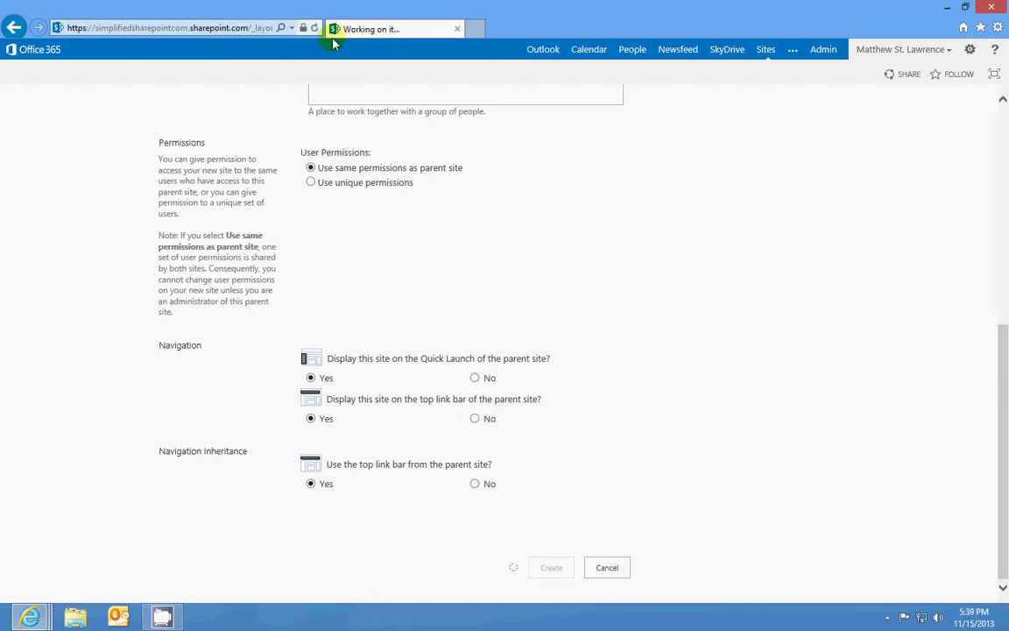
pyautogui.click(592, 382)
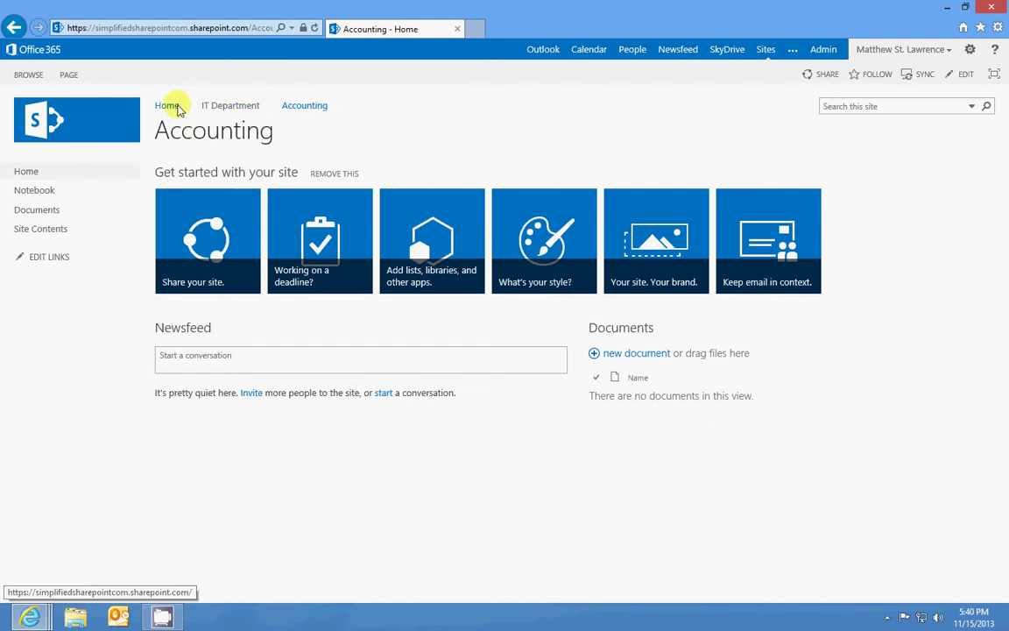
pyautogui.click(167, 106)
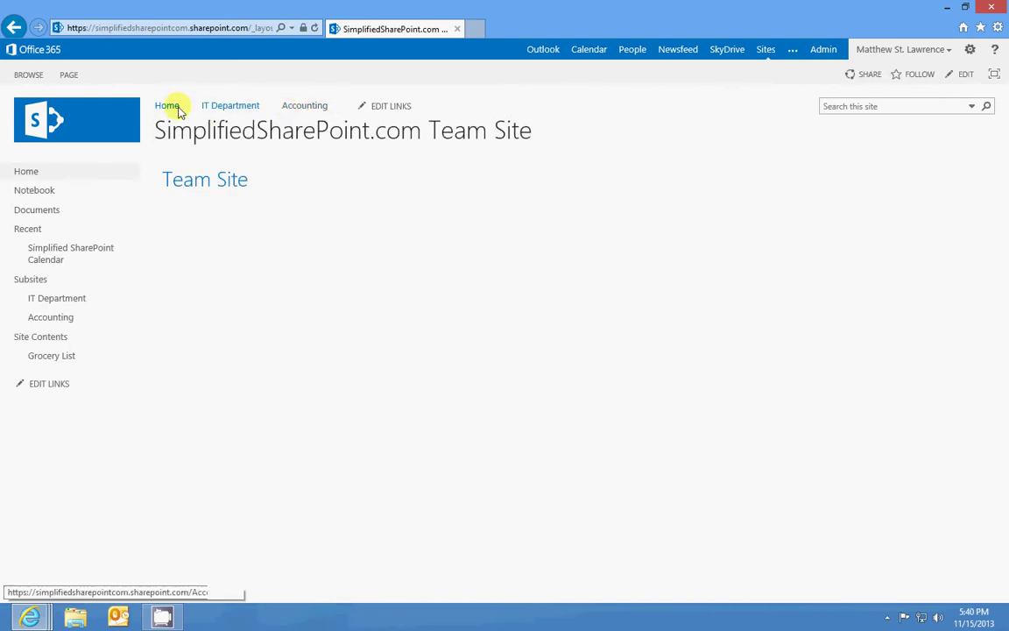
pyautogui.click(302, 105)
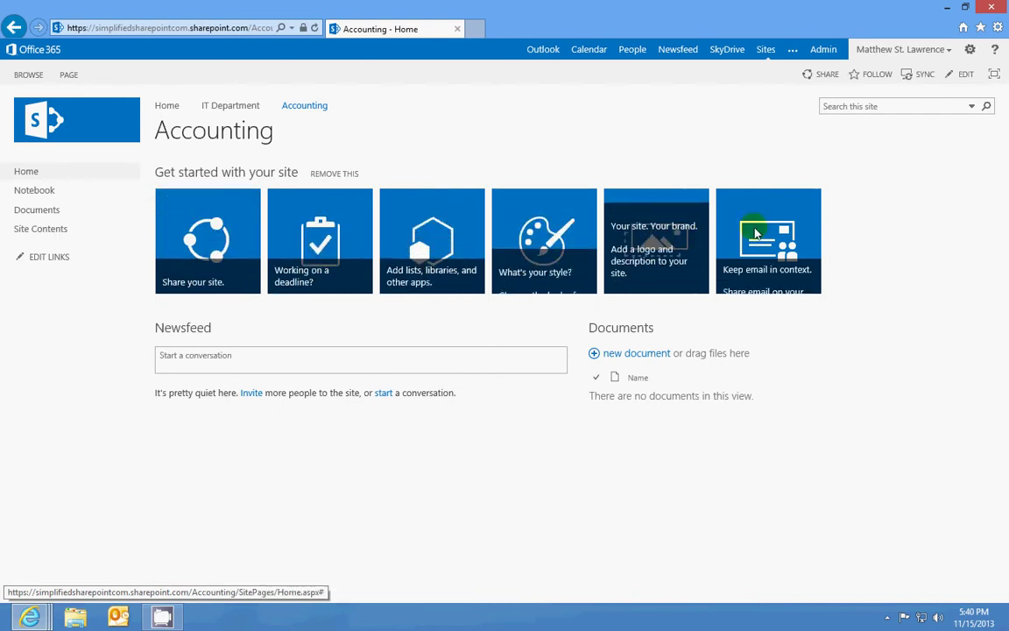
pyautogui.click(493, 359)
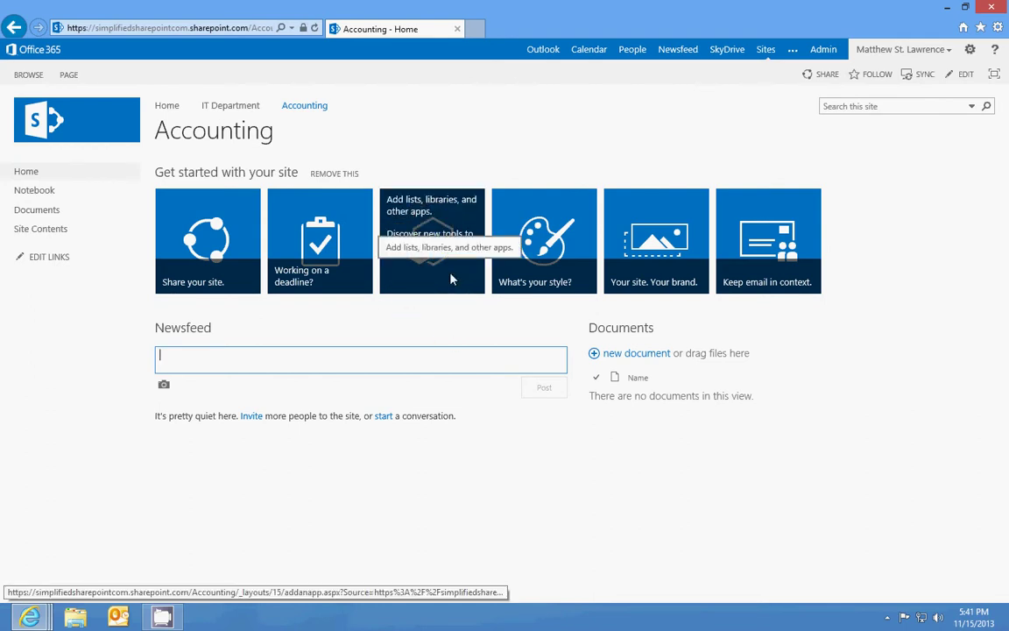
# Open the site design gallery and try out the Green design on Accounting.
pyautogui.click(551, 255)
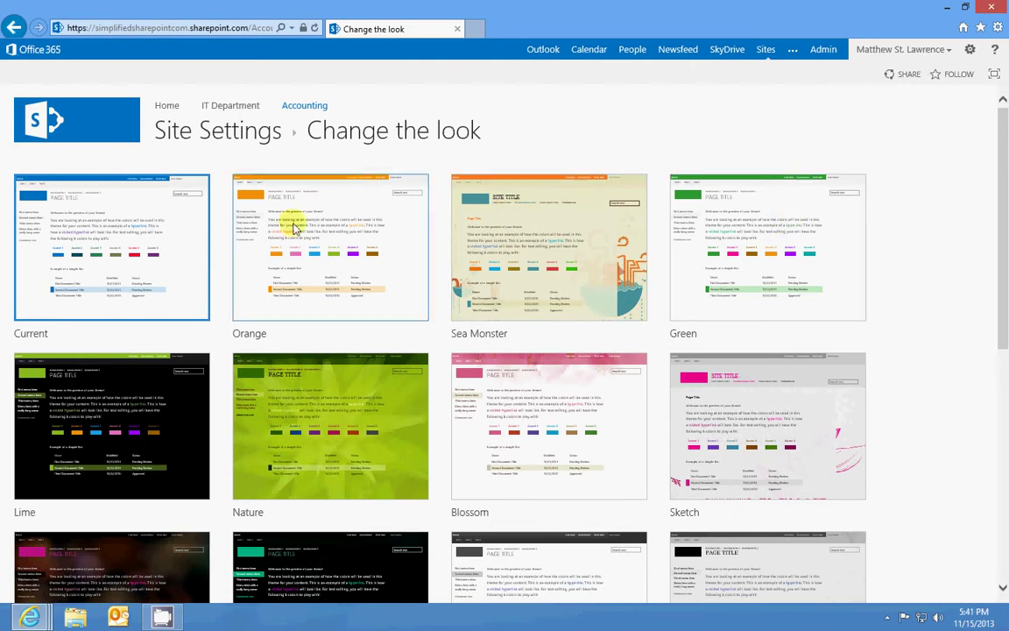
pyautogui.scroll(-4, 444, 250)
pyautogui.scroll(3, 445, 251)
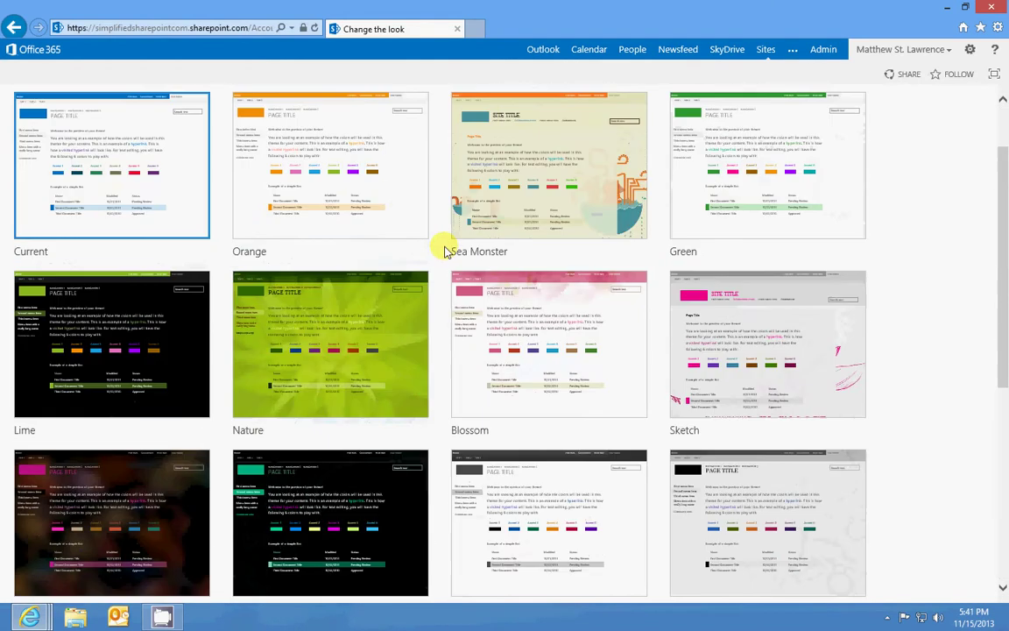
pyautogui.scroll(1, 444, 250)
pyautogui.scroll(-6, 444, 250)
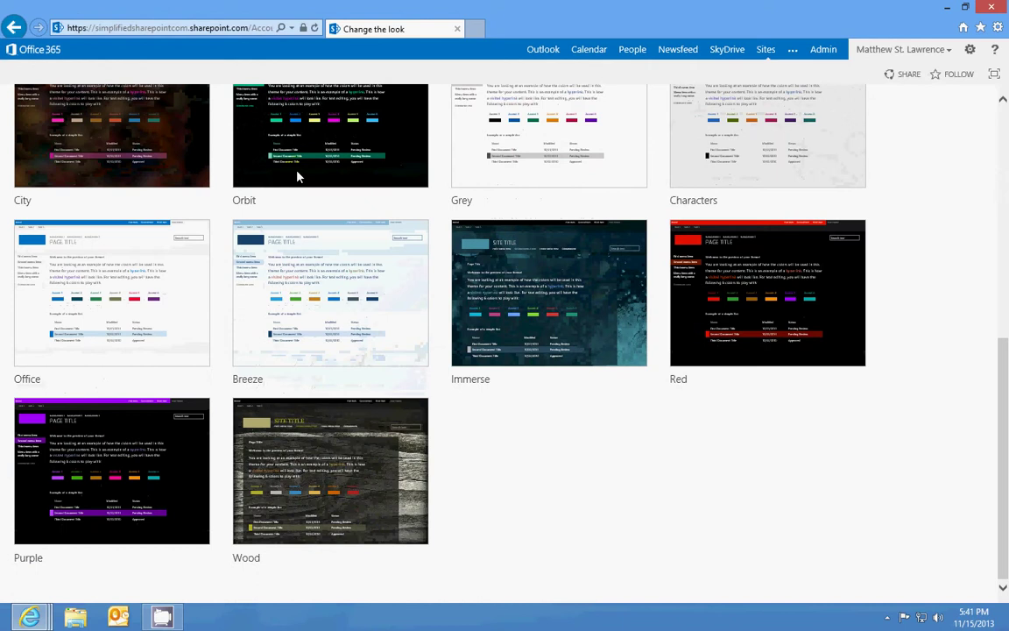
pyautogui.scroll(6, 417, 396)
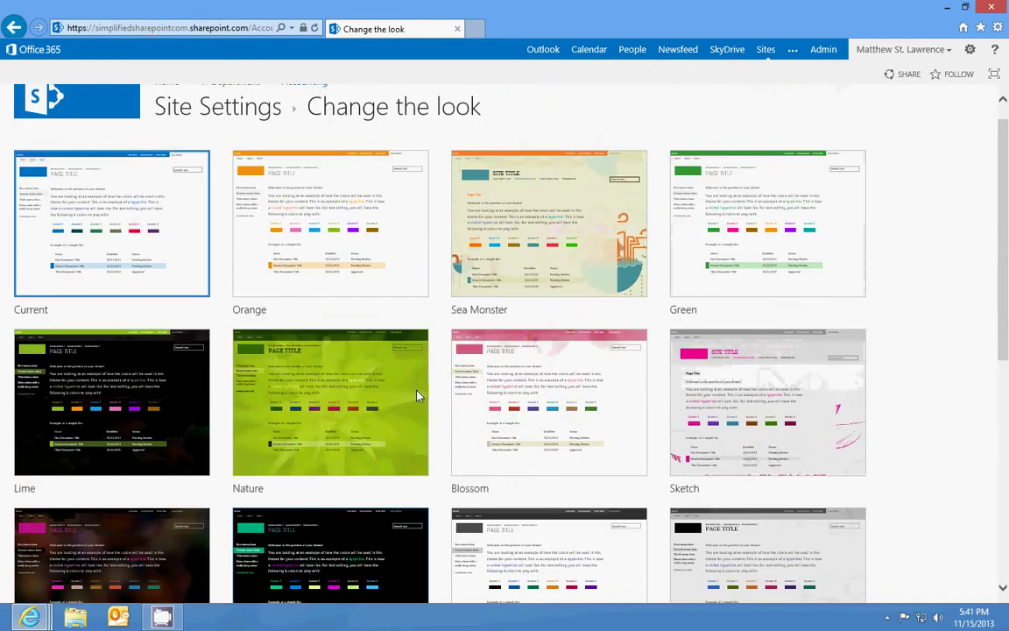
pyautogui.scroll(1, 417, 396)
pyautogui.click(775, 230)
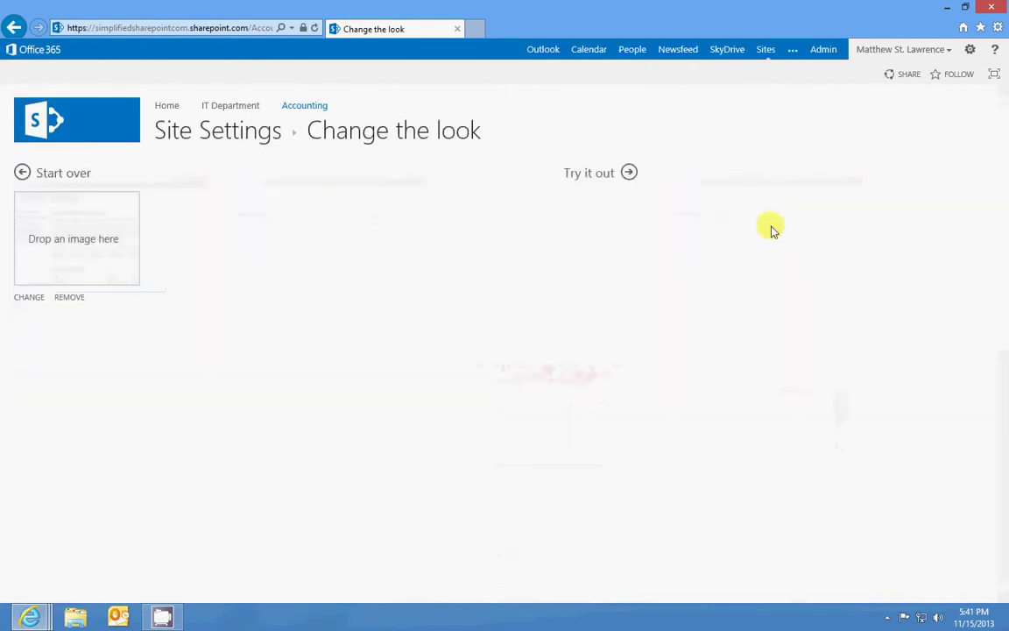
pyautogui.click(606, 174)
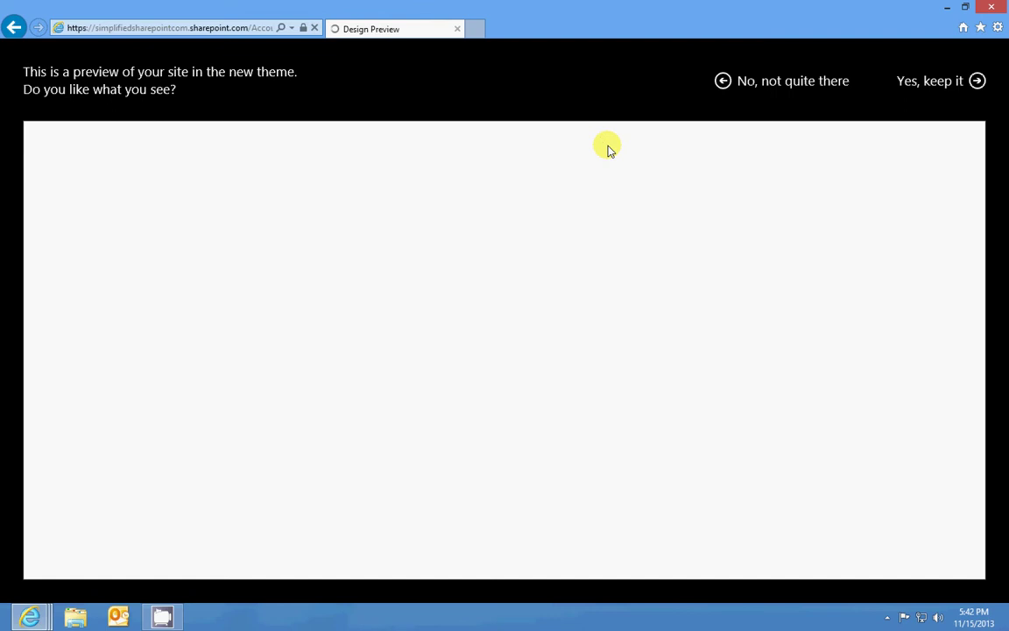
# Keep the Green design, check IT Department and the top site, then return to Accounting.
pyautogui.click(932, 81)
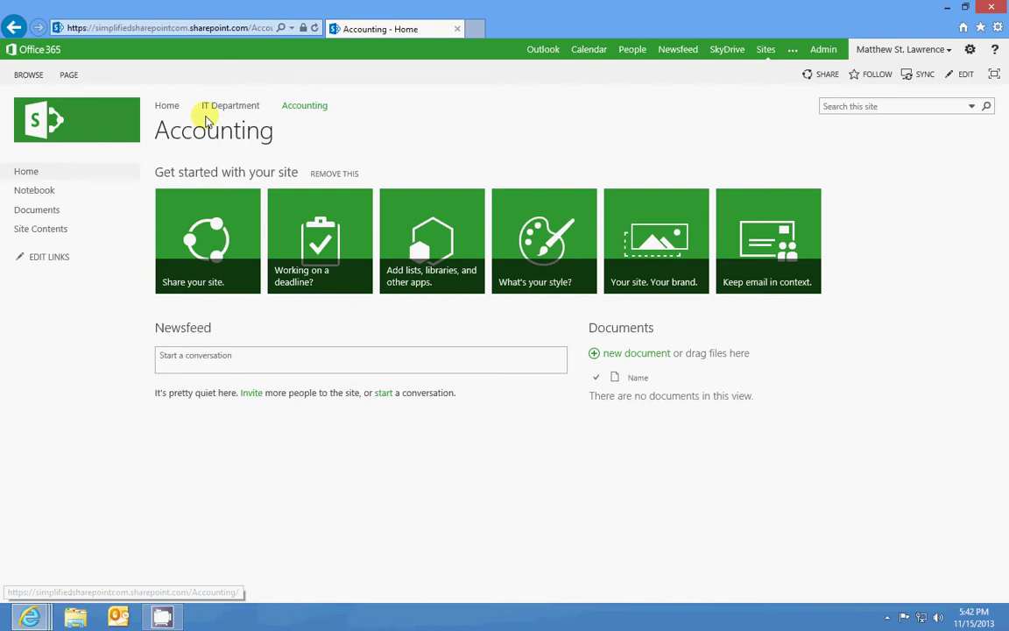
pyautogui.click(220, 108)
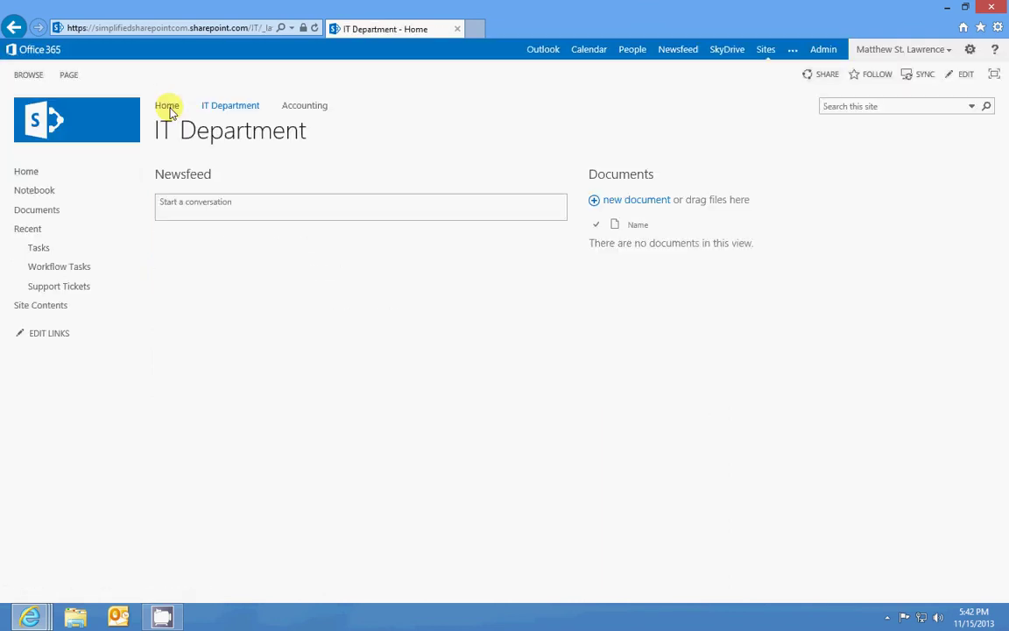
pyautogui.click(168, 106)
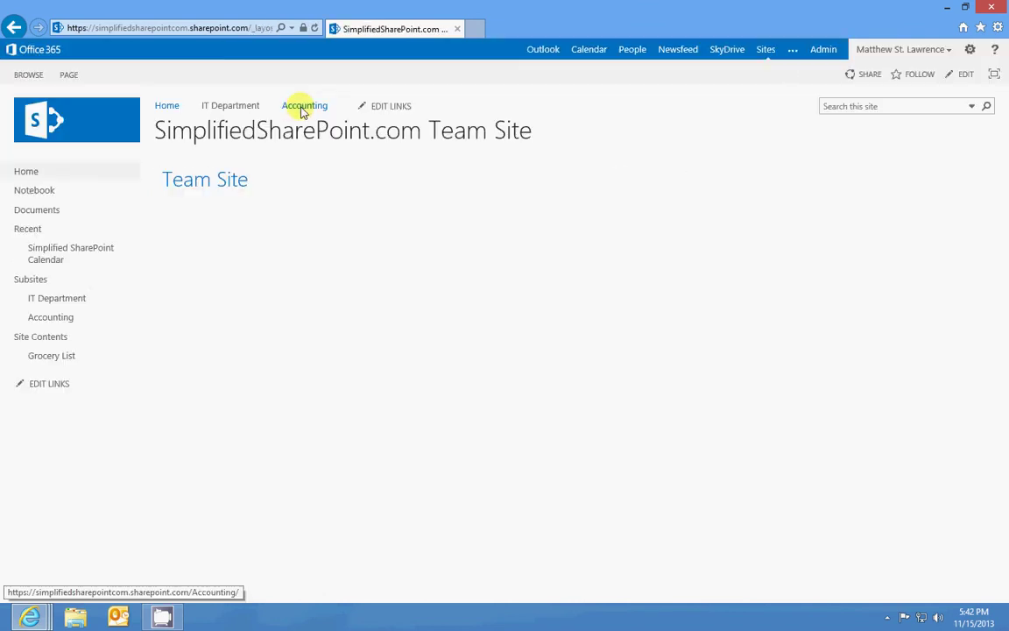
pyautogui.click(299, 107)
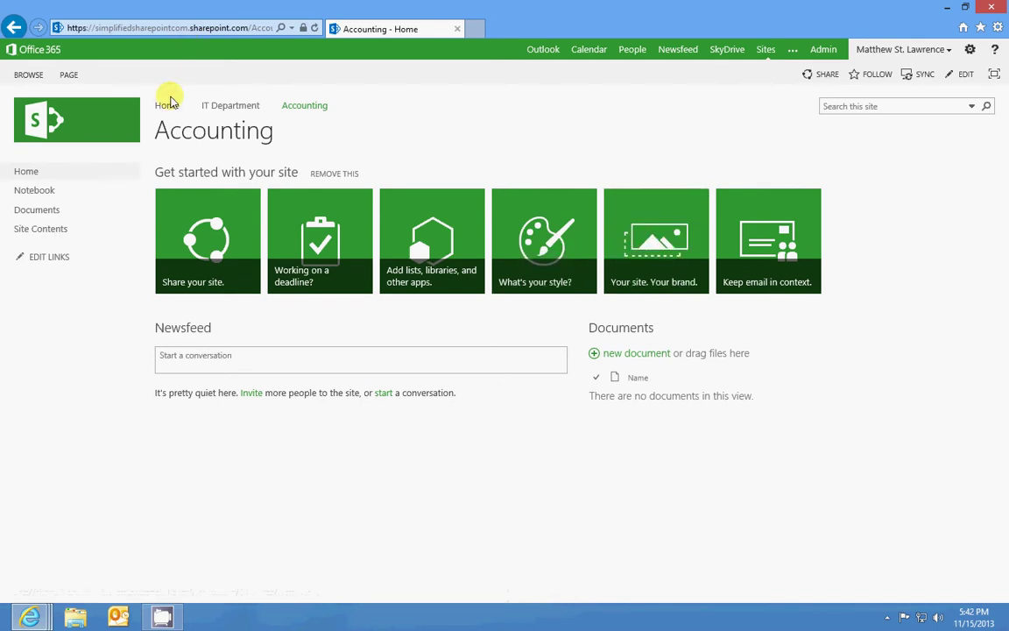
# Try the broken Biff's Consulting Agency site links, back out of the errors, and open Team Site.
pyautogui.click(767, 50)
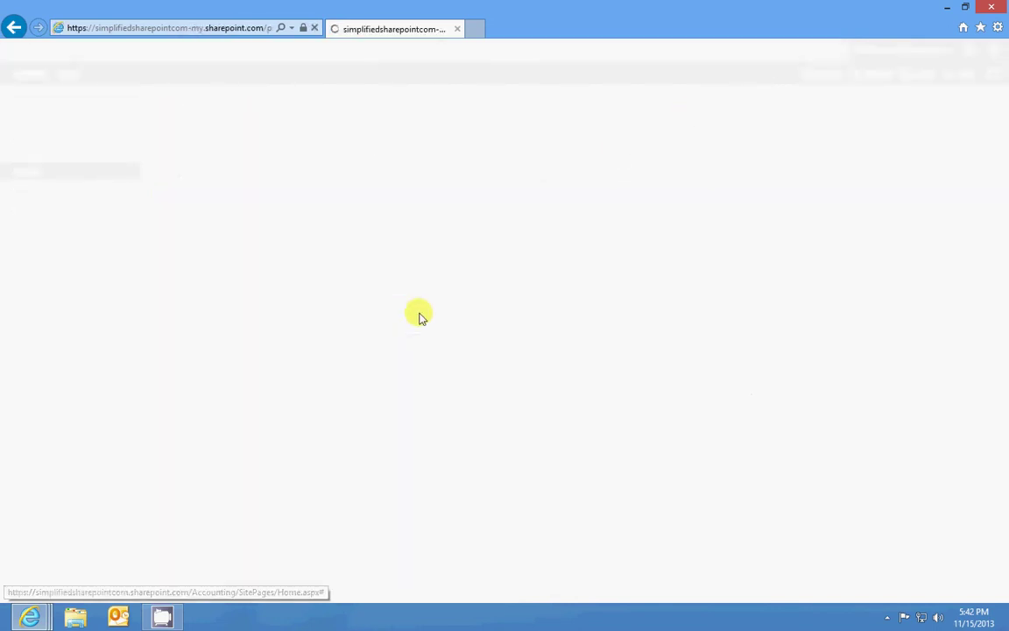
pyautogui.click(214, 195)
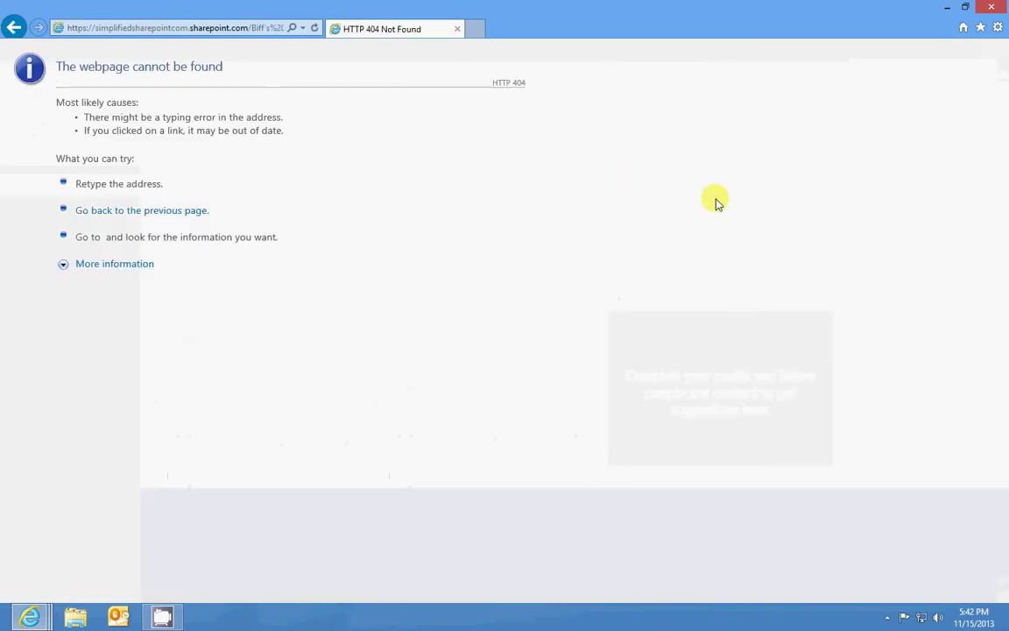
pyautogui.click(16, 29)
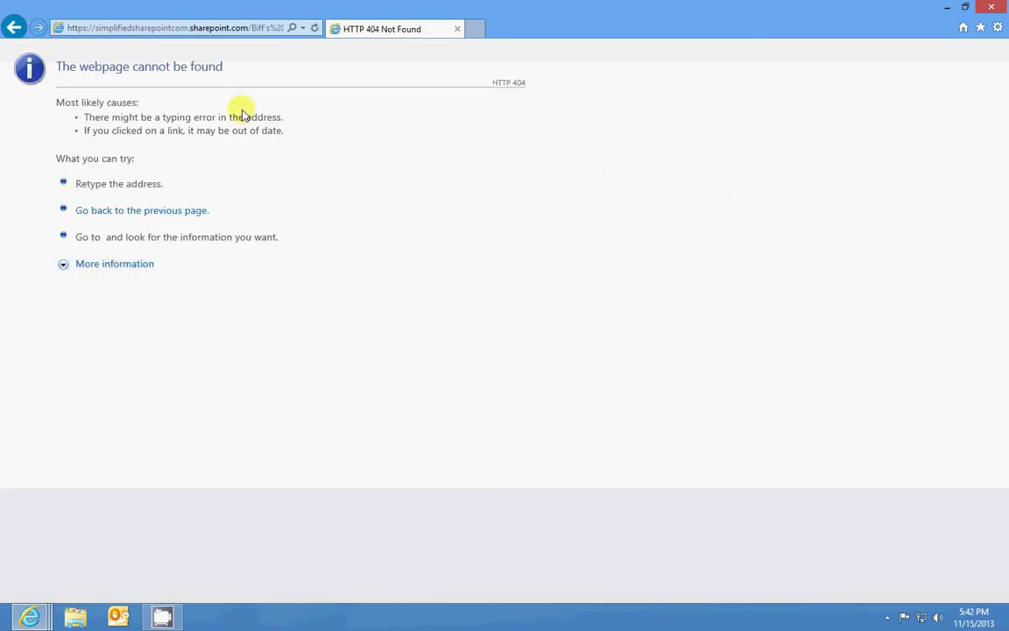
pyautogui.click(14, 29)
pyautogui.click(14, 29)
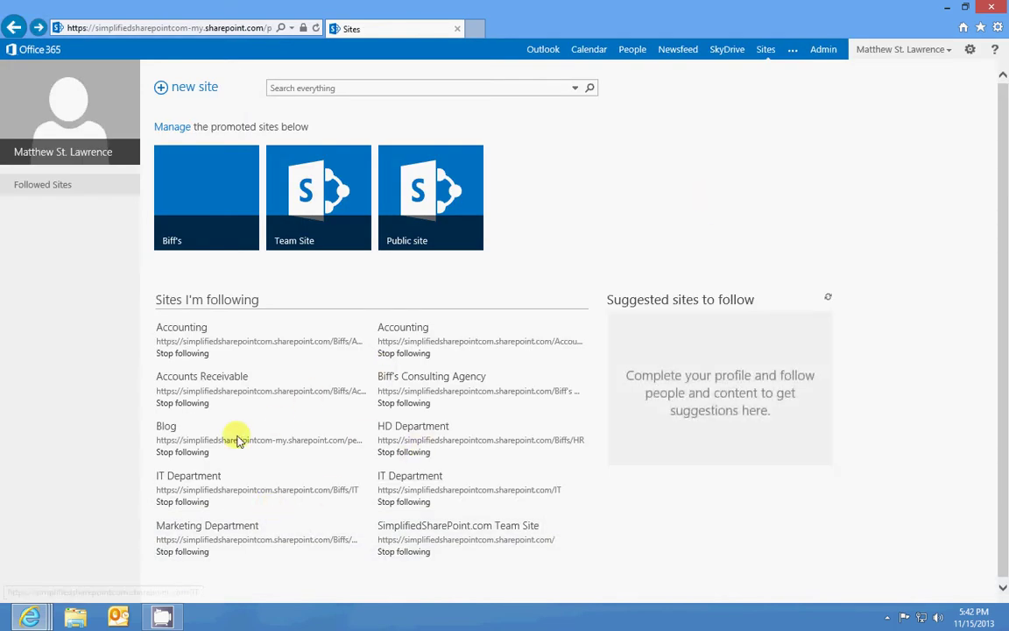
pyautogui.click(404, 376)
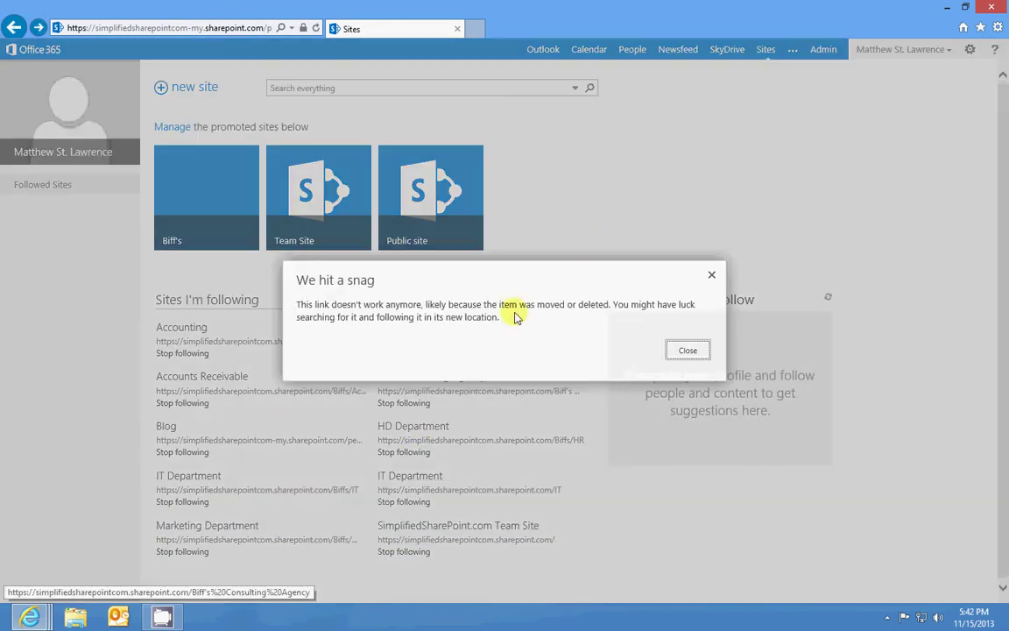
pyautogui.click(692, 351)
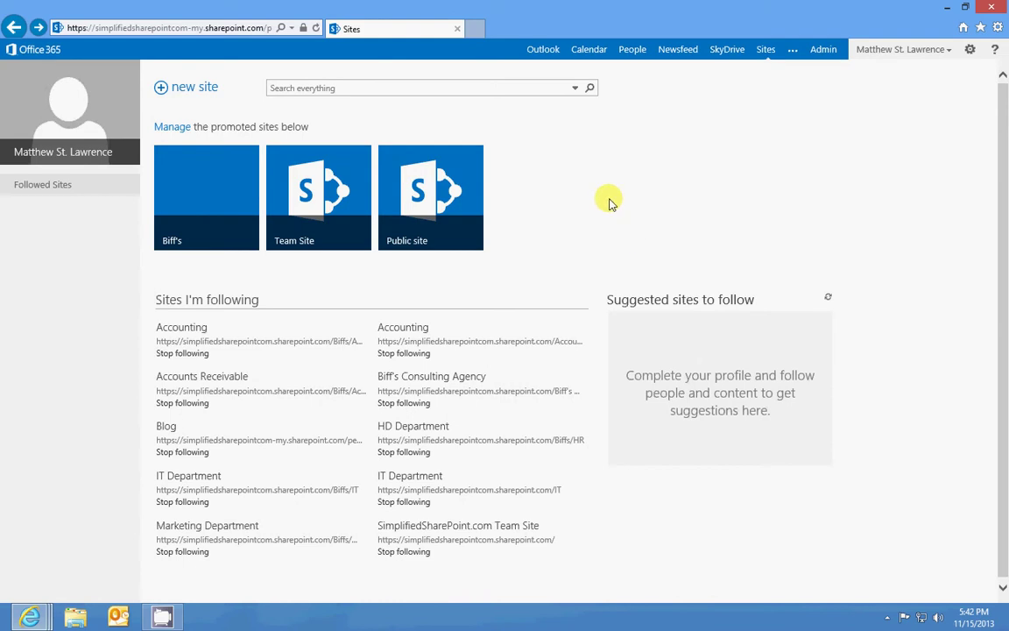
pyautogui.click(762, 49)
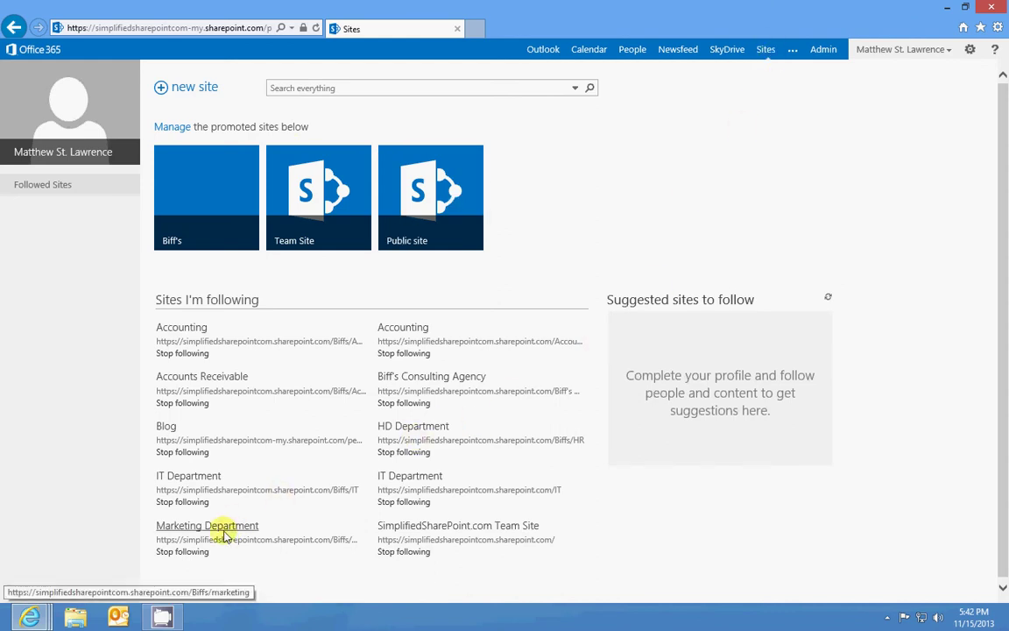
pyautogui.click(273, 185)
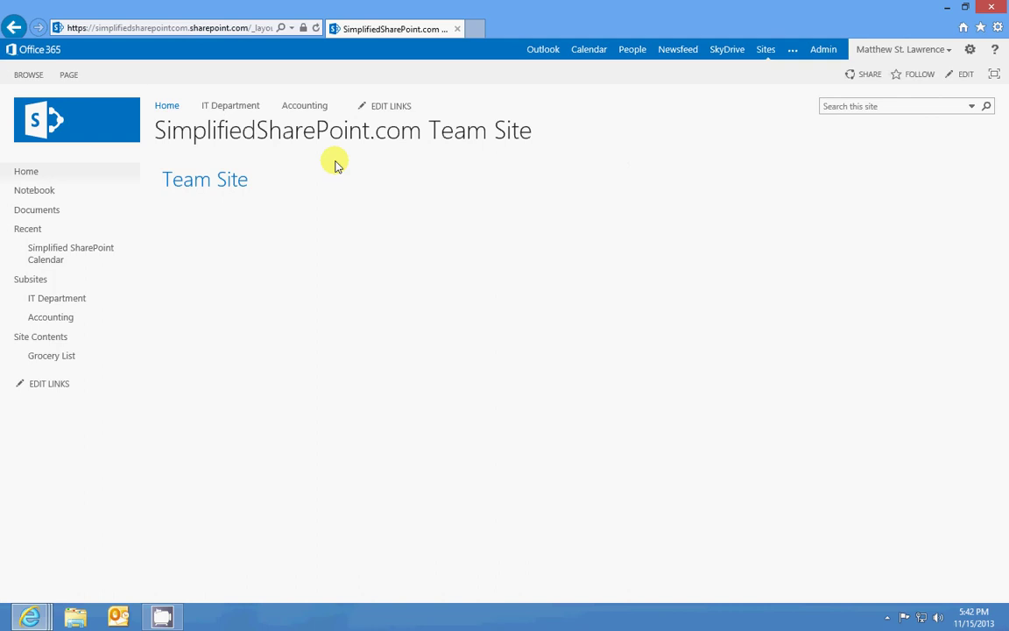
# Upload biff-tannen.jpg from the computer as the Accounting site logo and save.
pyautogui.click(306, 106)
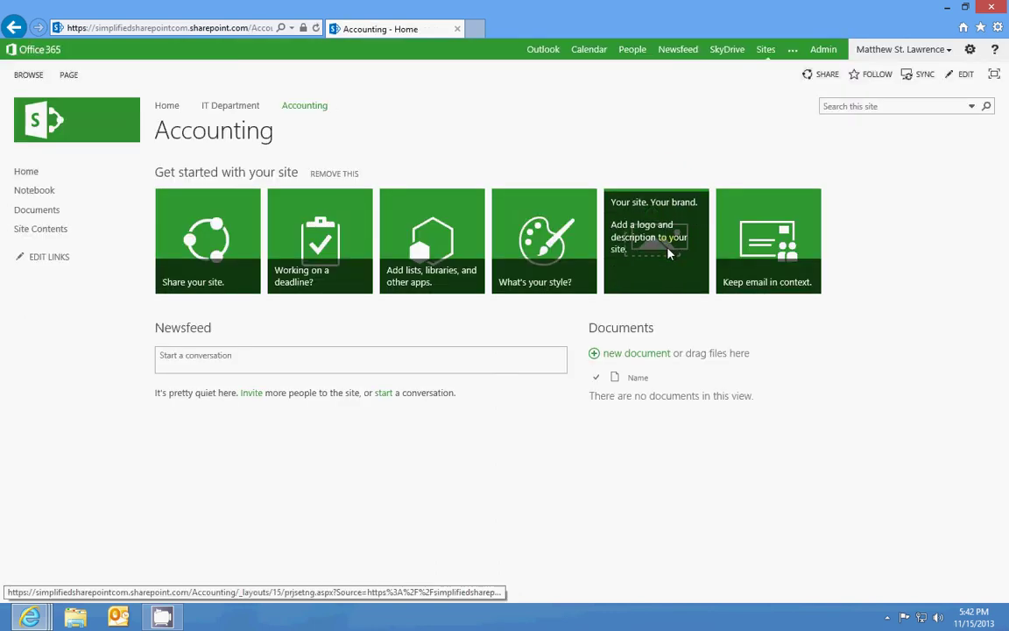
pyautogui.click(670, 252)
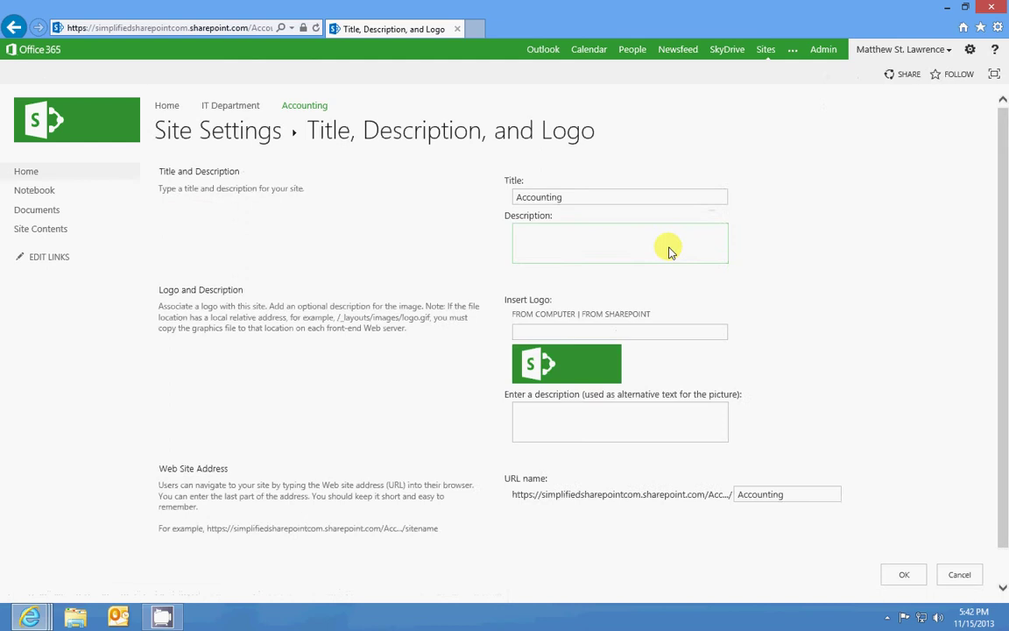
pyautogui.click(559, 314)
pyautogui.click(679, 275)
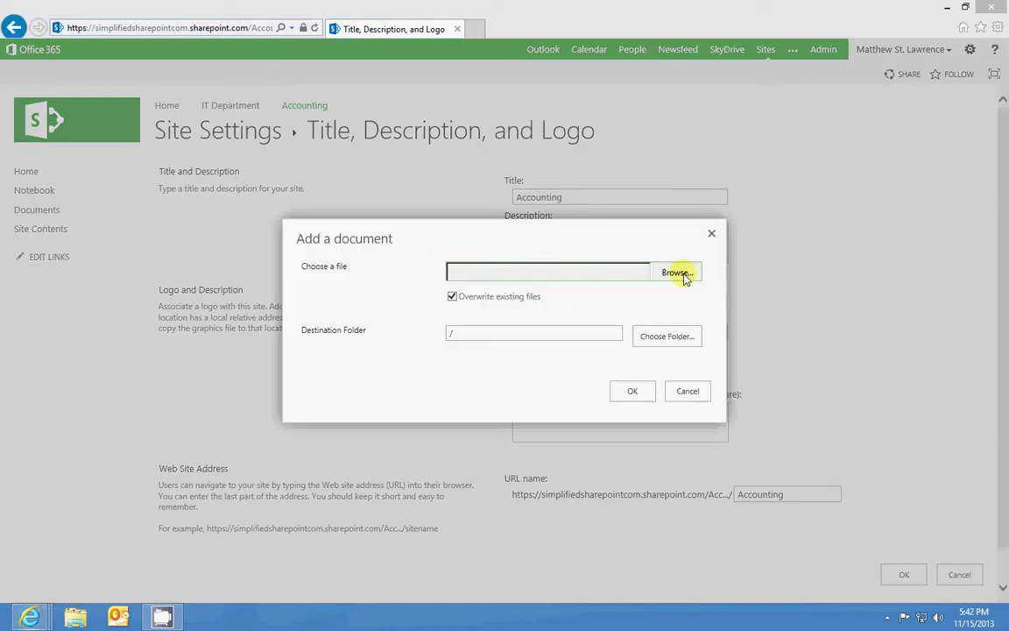
pyautogui.click(198, 210)
pyautogui.click(385, 313)
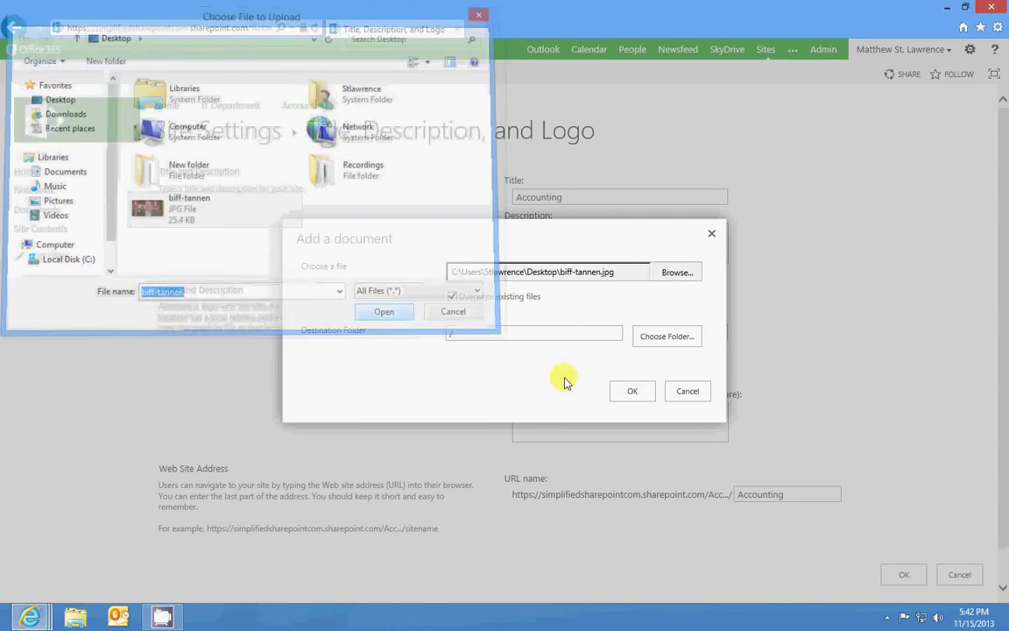
pyautogui.click(632, 392)
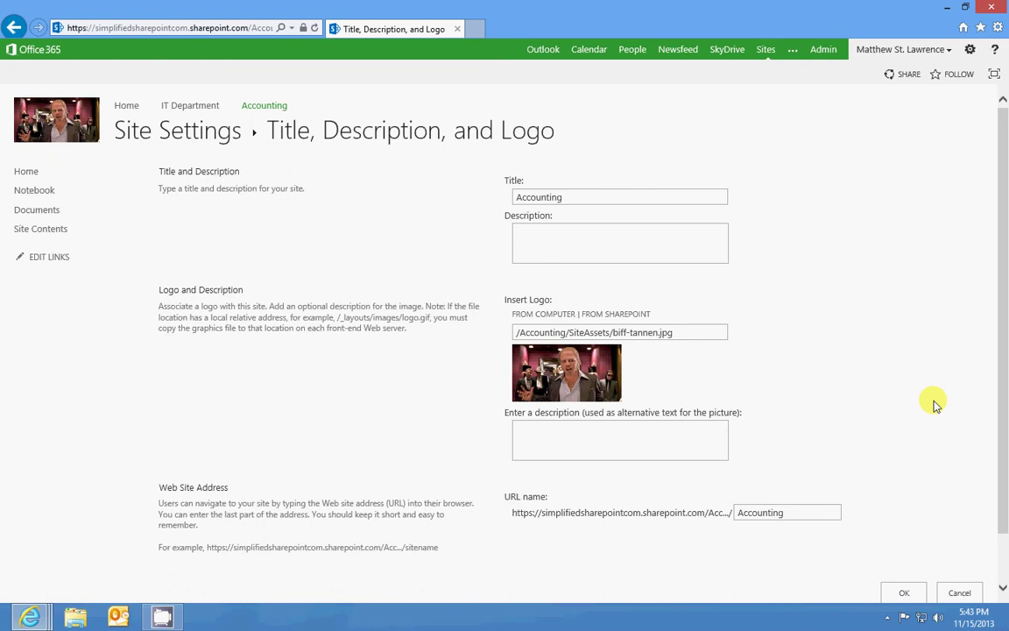
pyautogui.scroll(-2, 934, 412)
pyautogui.click(899, 539)
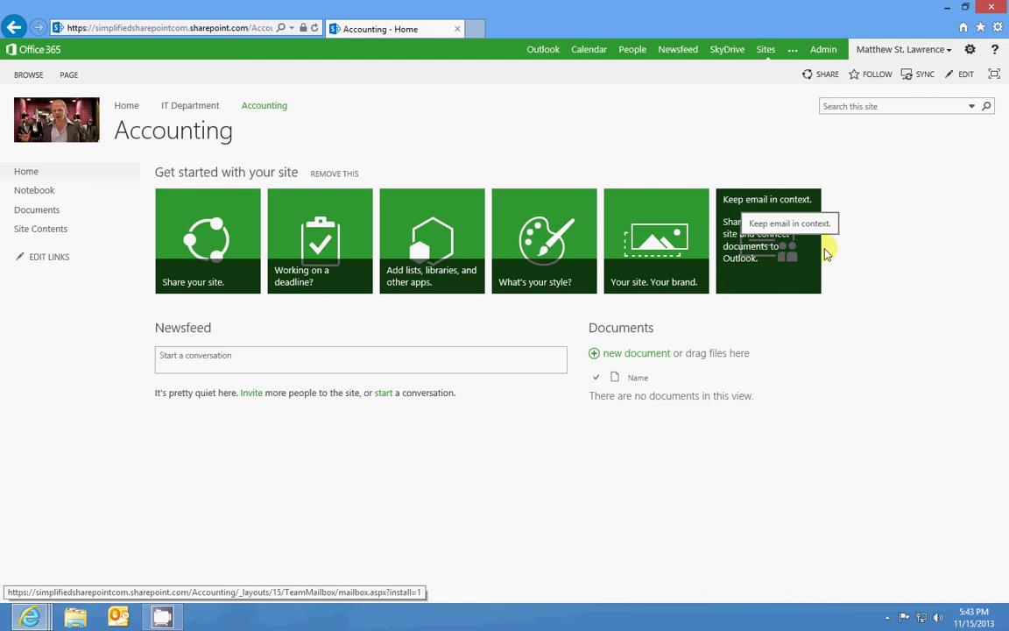
# Remove the getting-started tiles from the Accounting home page, then open Getting started from the gear.
pyautogui.click(338, 174)
pyautogui.click(571, 359)
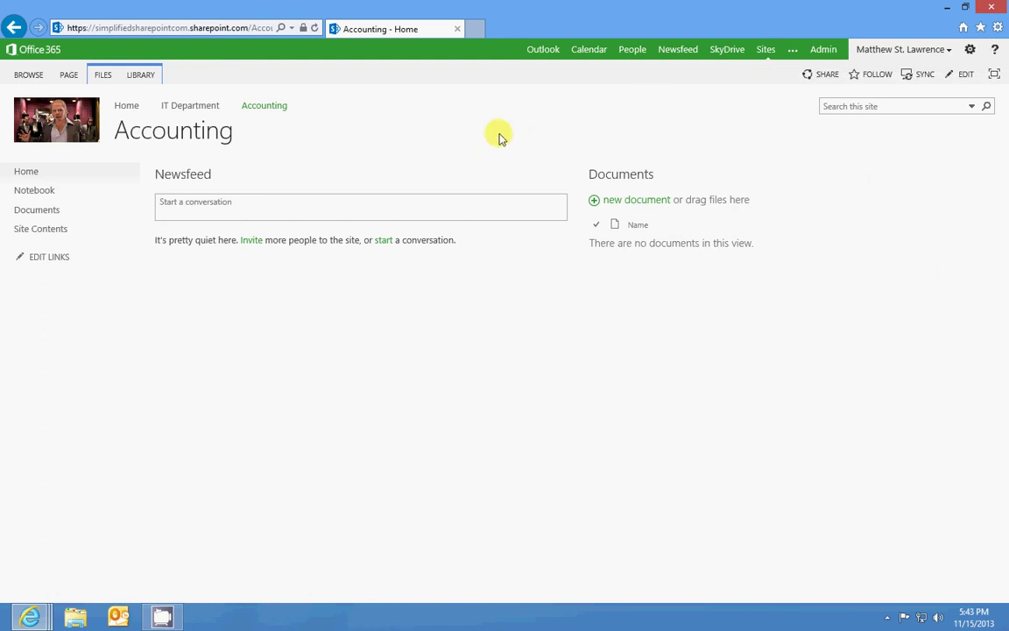
pyautogui.click(970, 50)
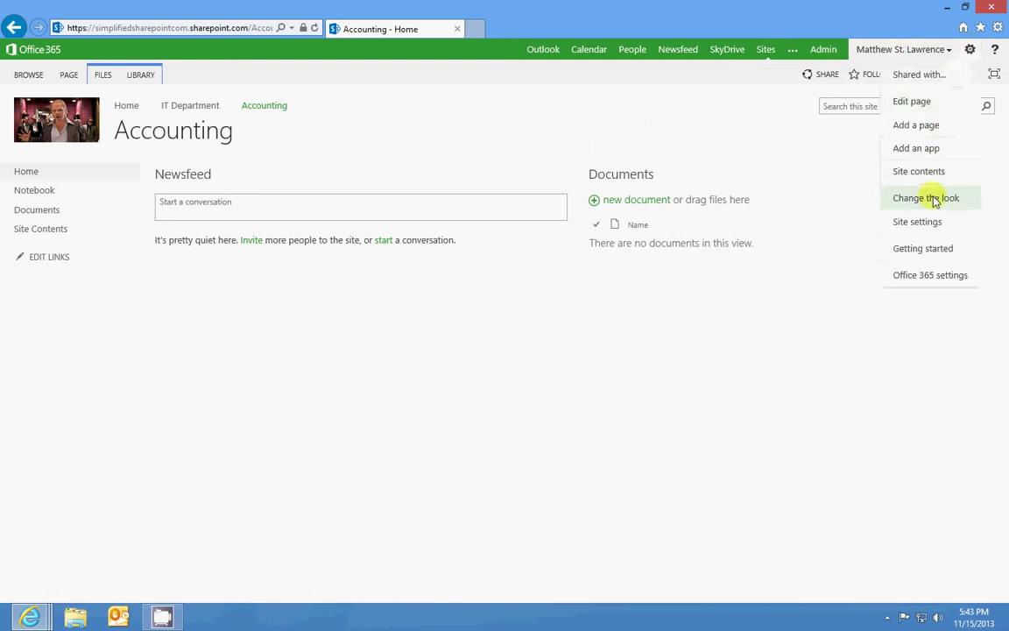
pyautogui.click(930, 248)
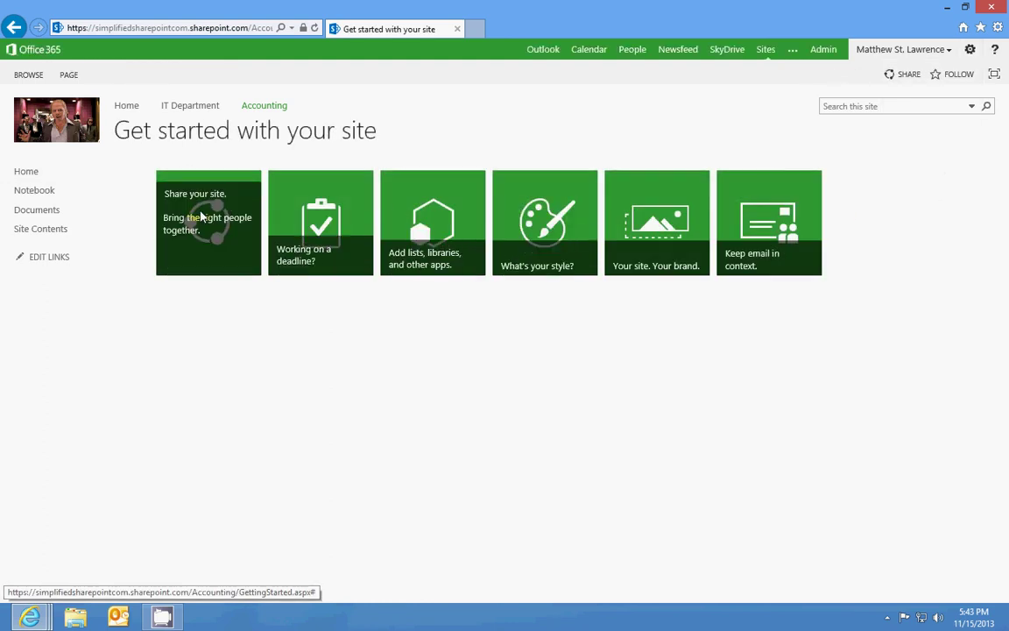
# Invite the suggested colleague to Accounting as Owners [Full Control], email invitation unchecked, and share.
pyautogui.click(203, 191)
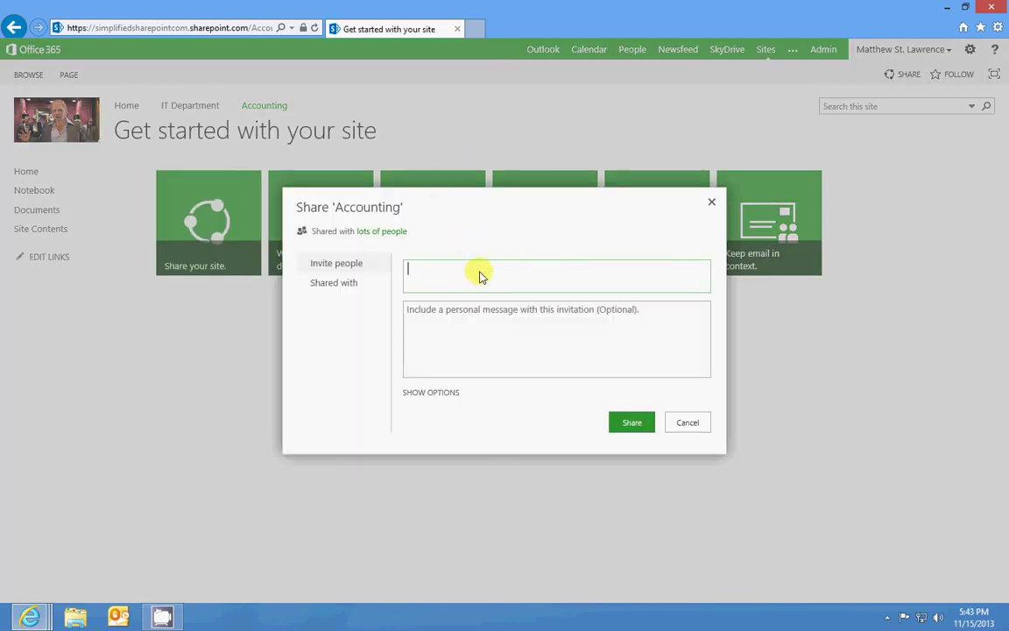
pyautogui.write('charles')
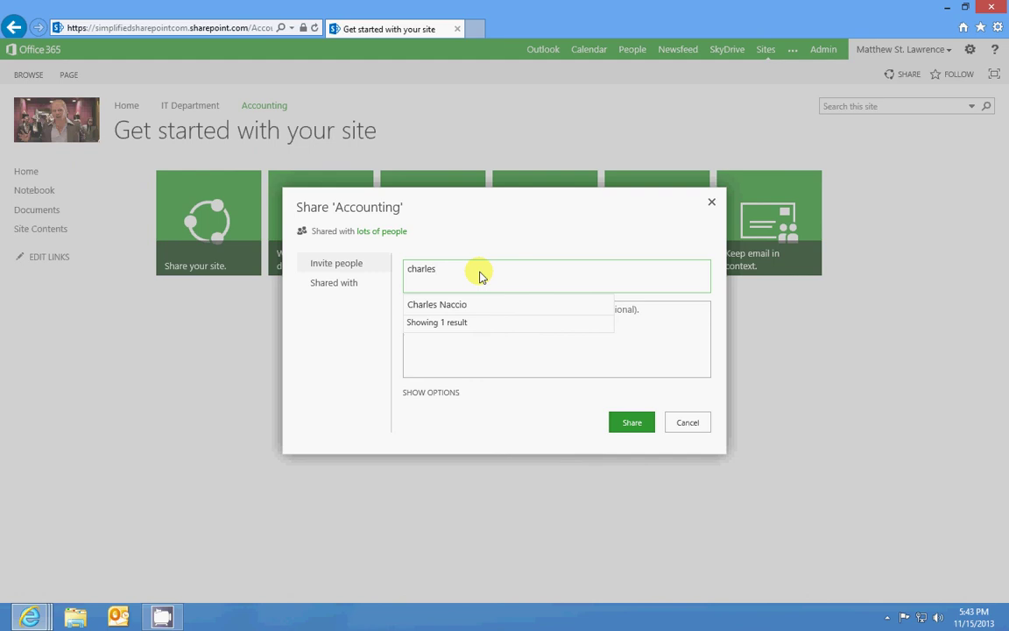
pyautogui.click(464, 307)
pyautogui.click(421, 393)
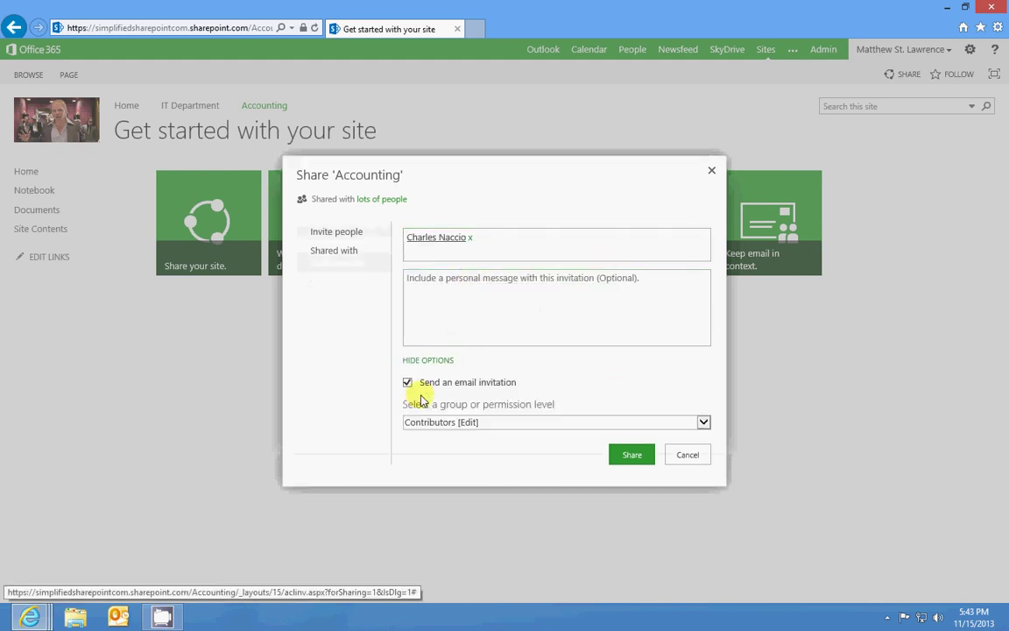
pyautogui.click(446, 422)
pyautogui.click(457, 430)
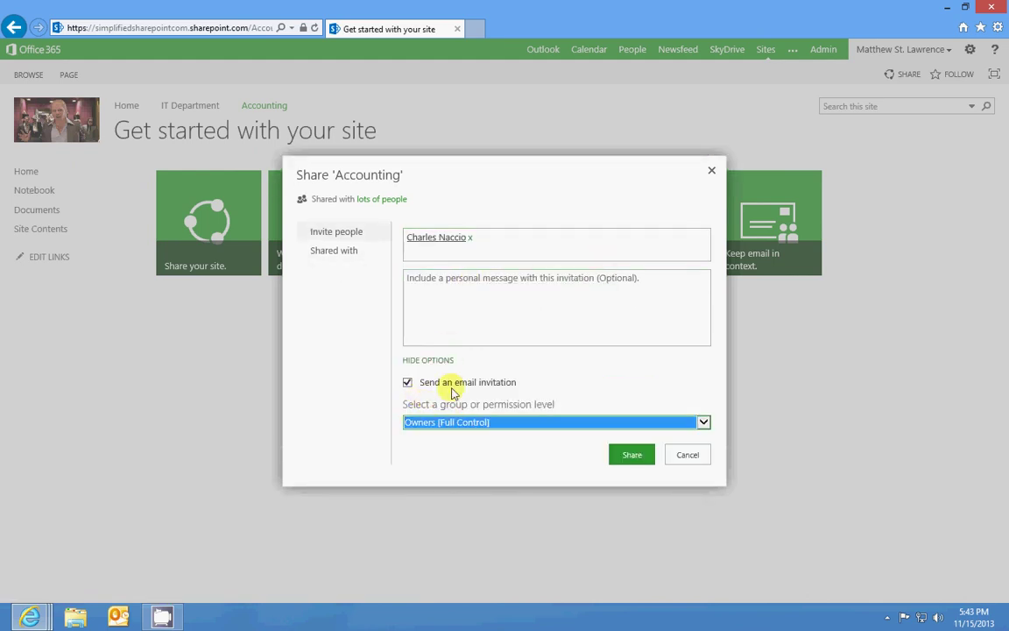
pyautogui.click(452, 386)
pyautogui.click(627, 459)
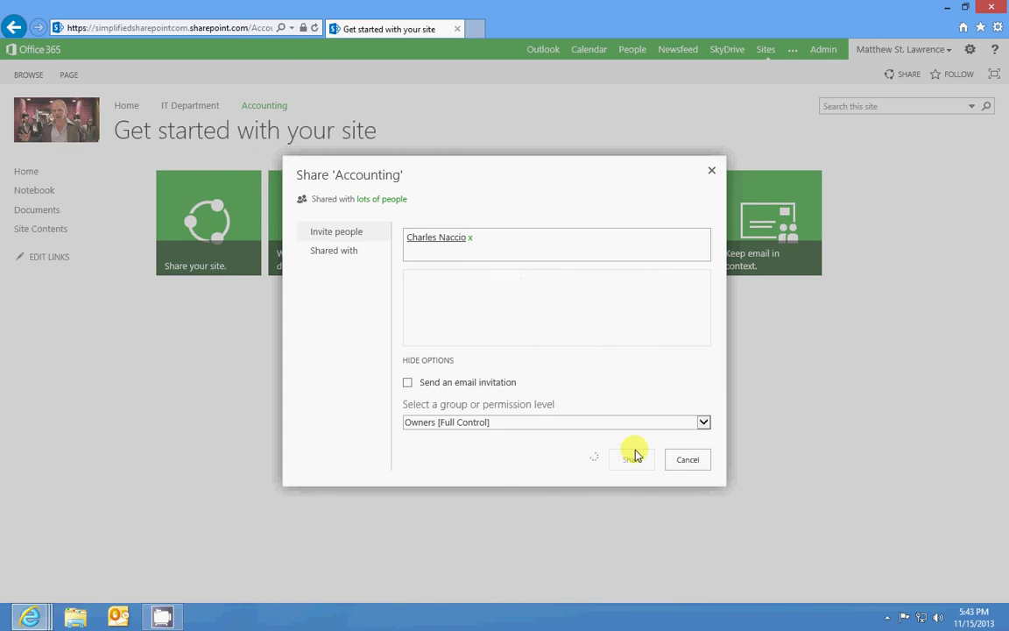